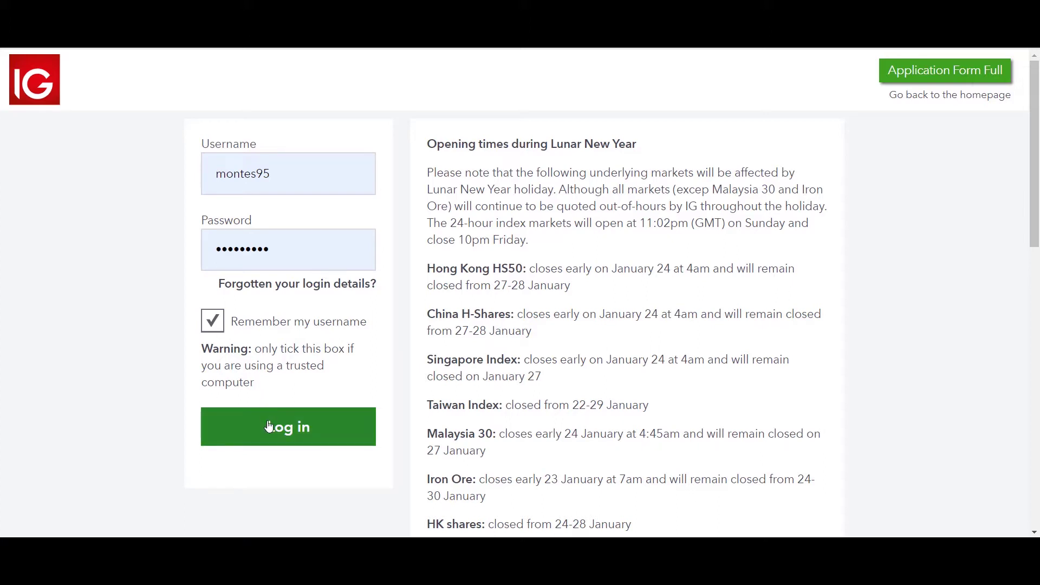
Log in with the prefilled account credentials and open the trading platform for the demo CFD account.
right_click(298, 426)
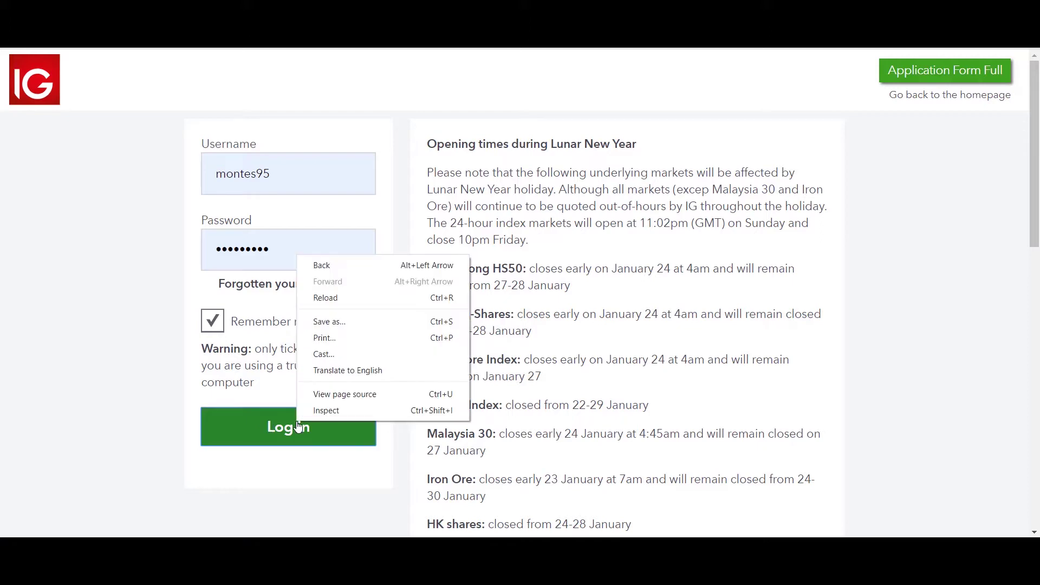
left_click(297, 427)
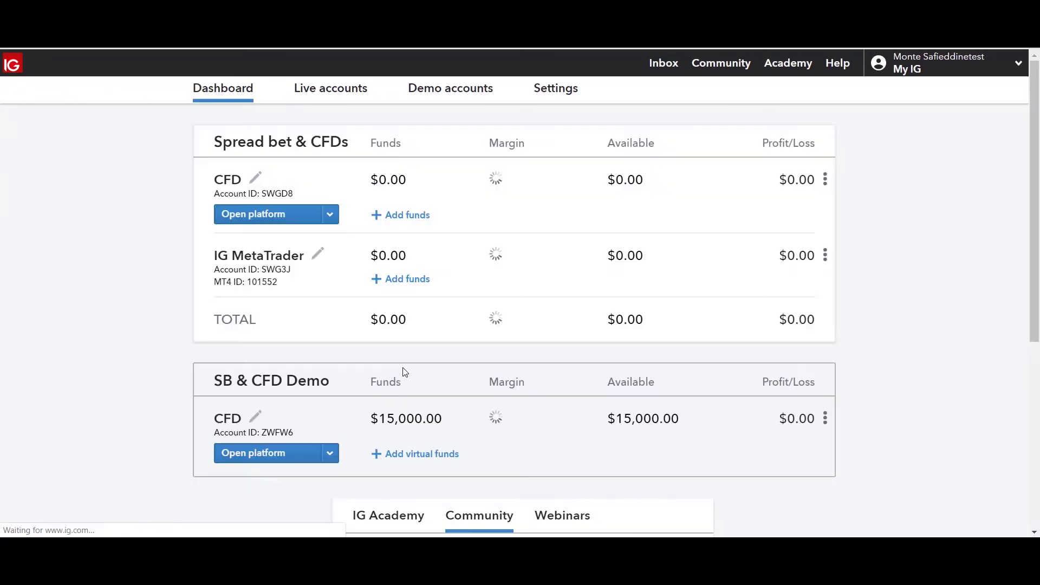
left_click(89, 355)
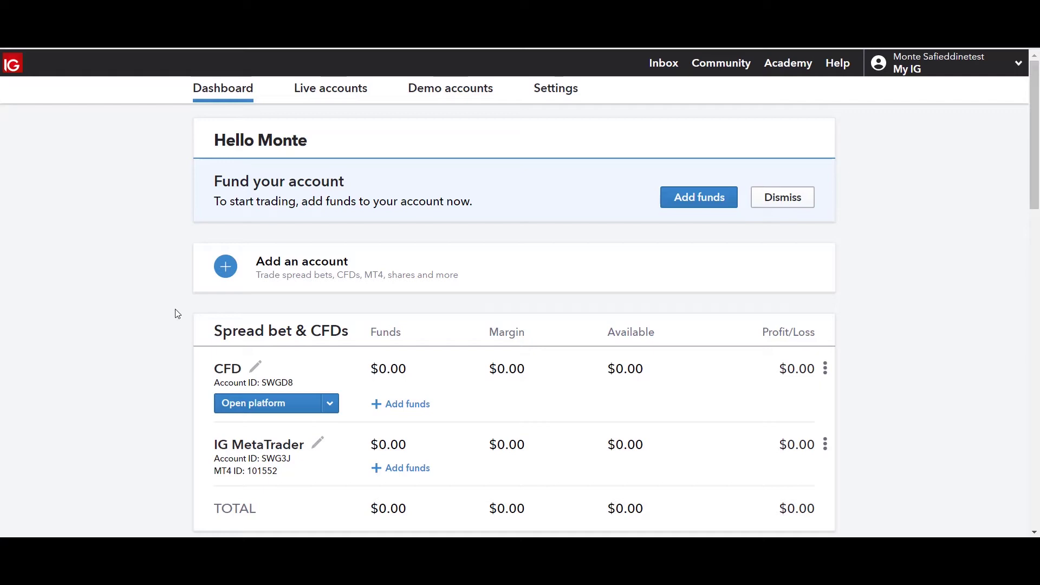
scroll(172, 314, "down", 3)
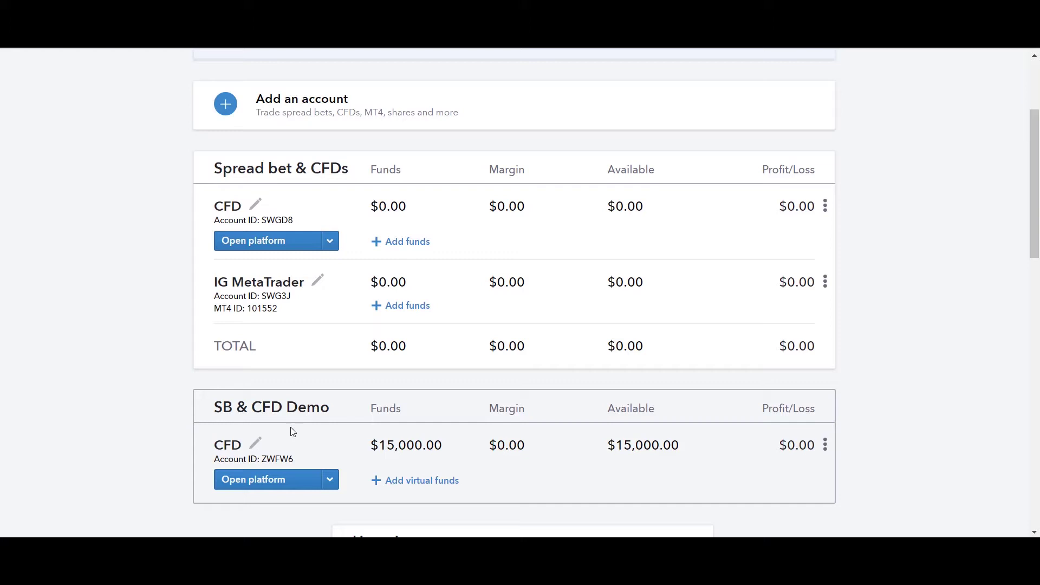
left_click(301, 480)
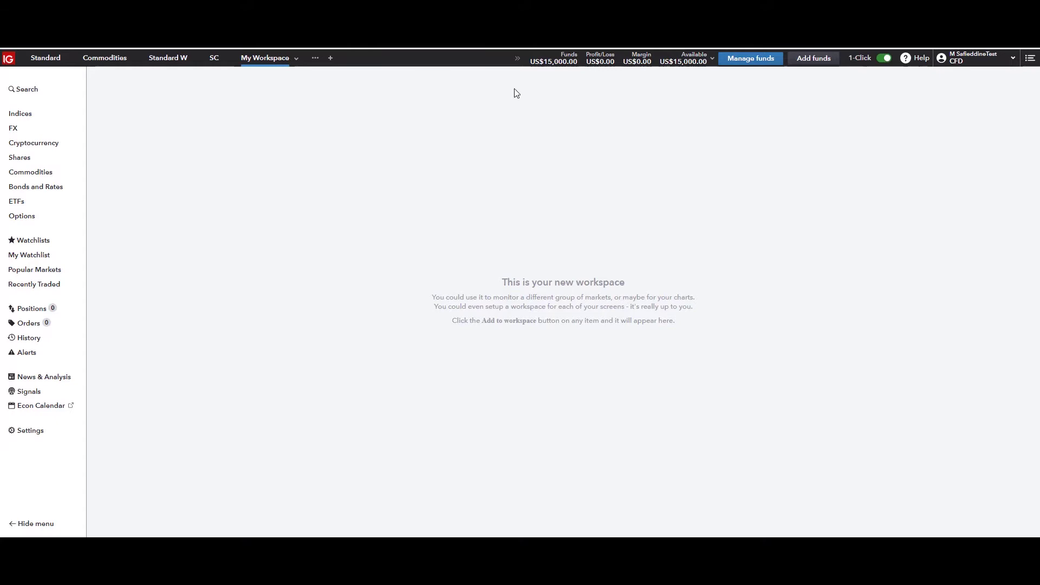
Toggle the Funds, Equity and Equity Used balances in the account summary and restore the original selection.
left_click(587, 64)
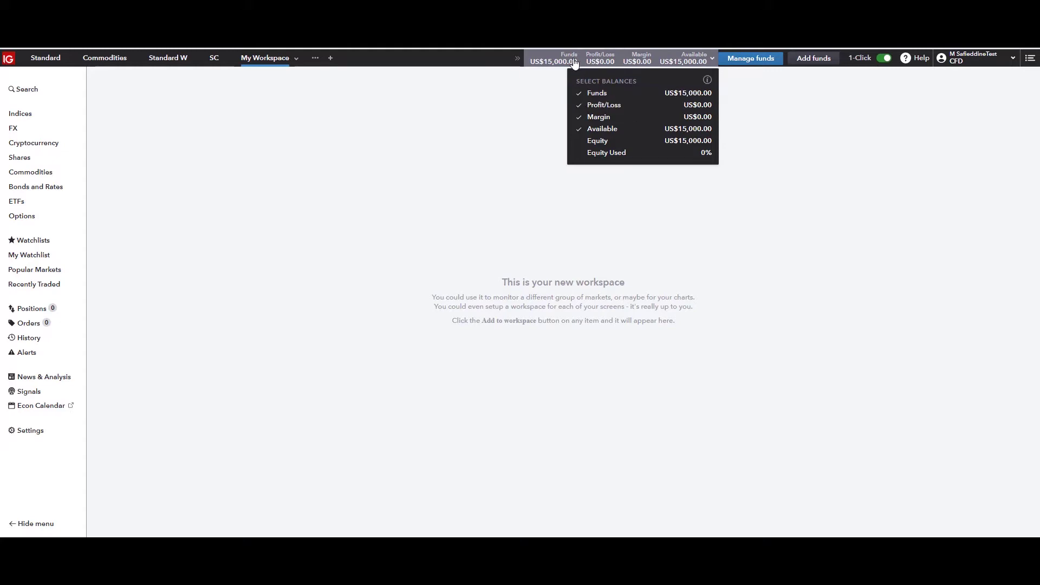
left_click(599, 96)
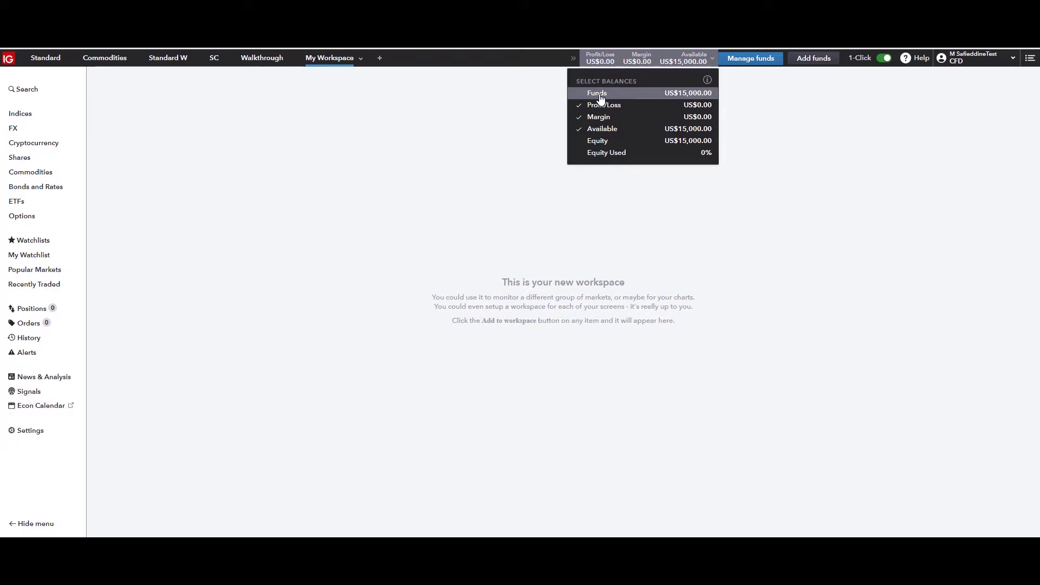
left_click(599, 95)
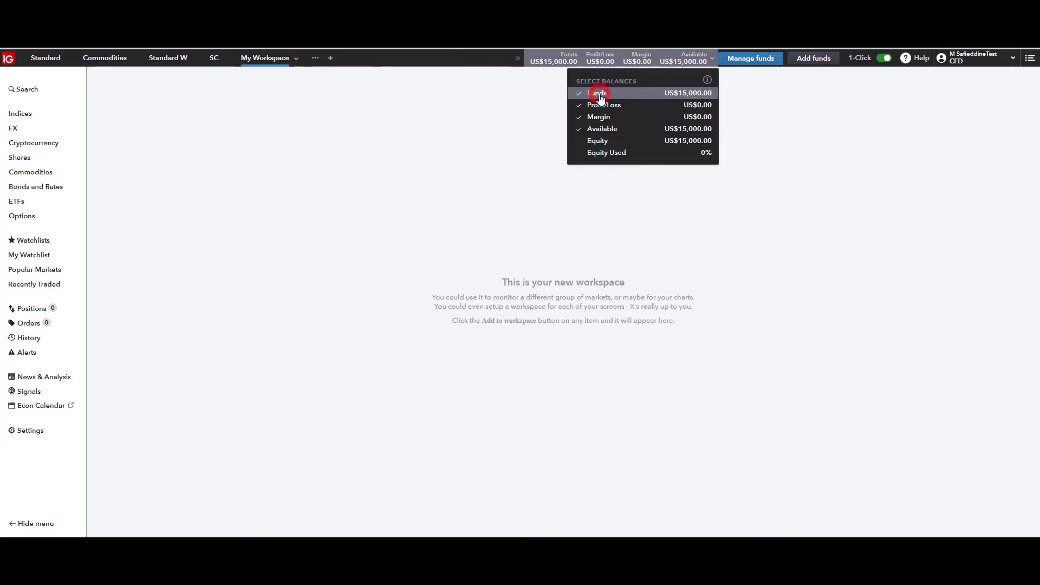
left_click(601, 140)
left_click(600, 139)
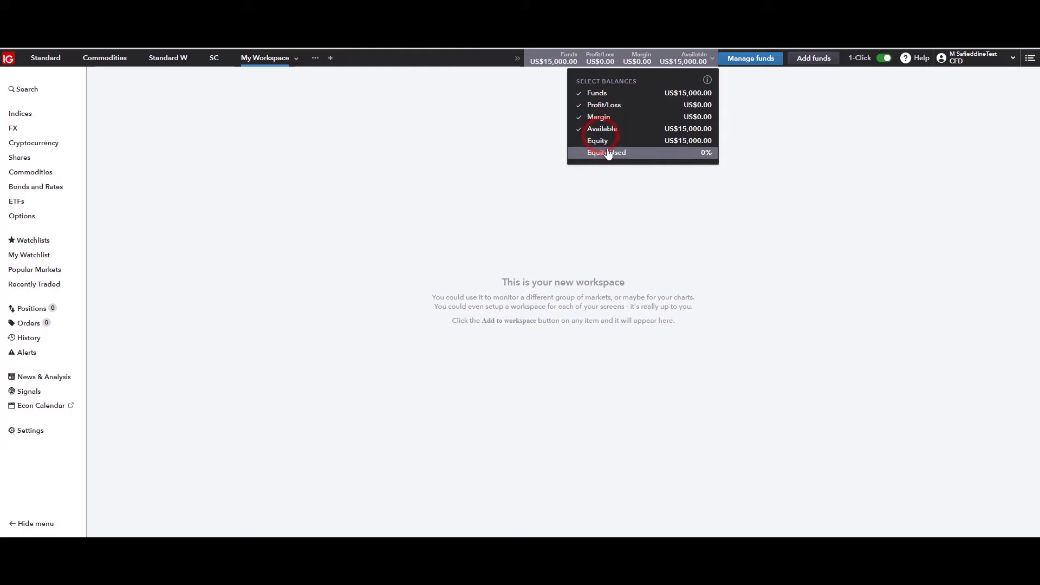
left_click(607, 152)
left_click(607, 152)
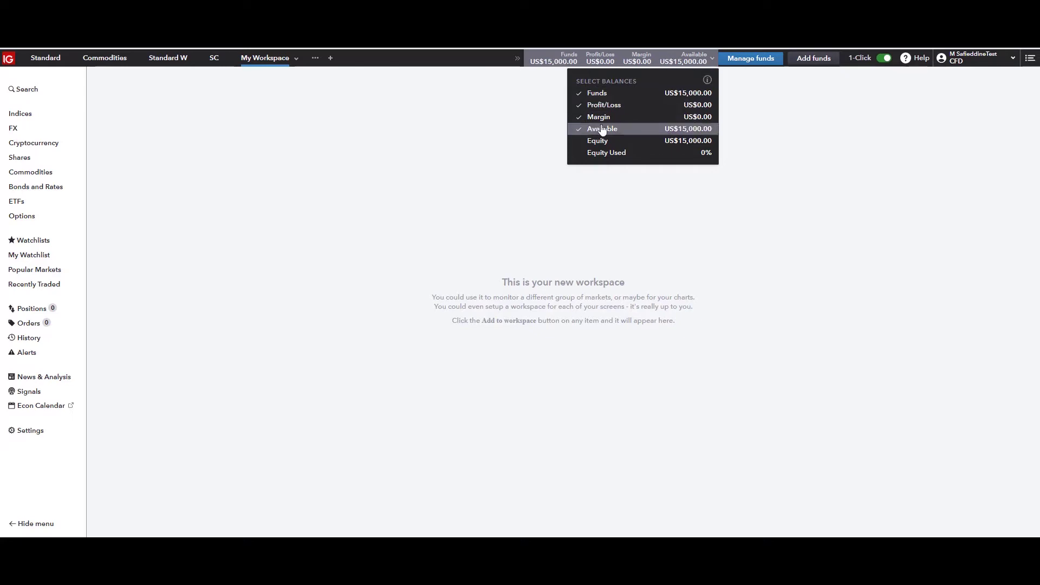
left_click(673, 63)
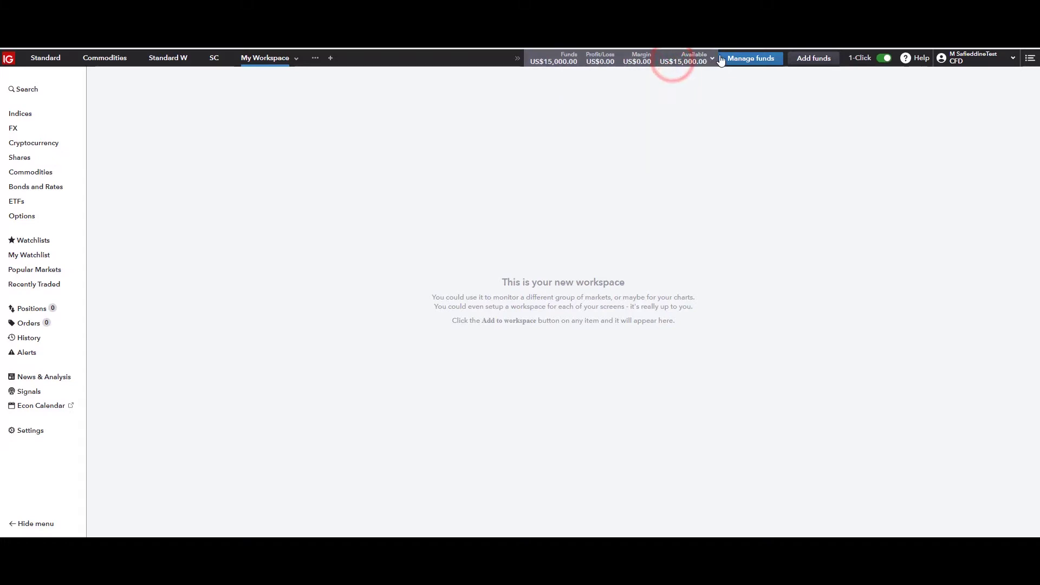
Set the demo account's virtual funds to 10000 USD and check the updated account balances.
left_click(755, 63)
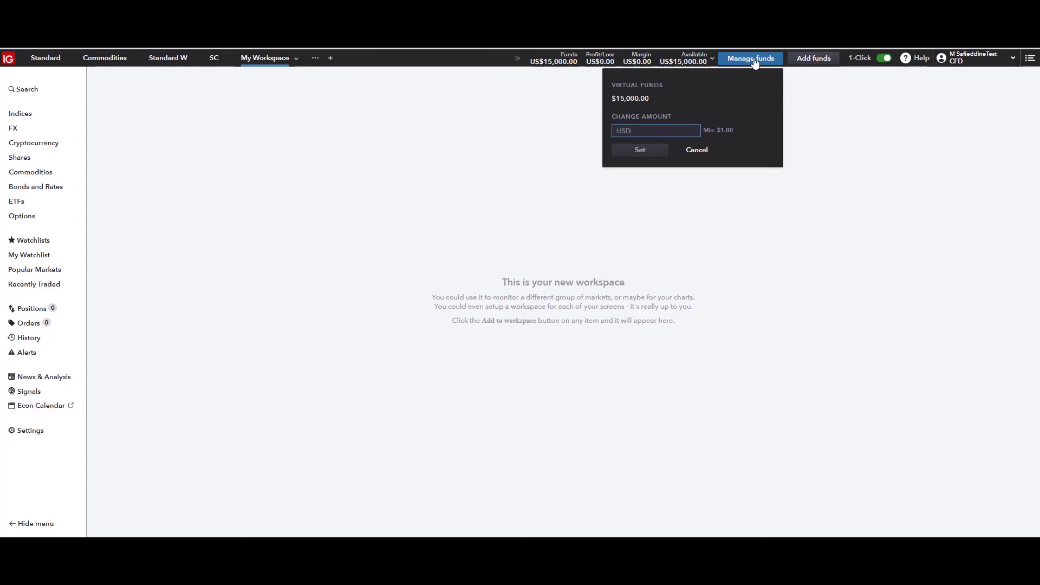
type("10000")
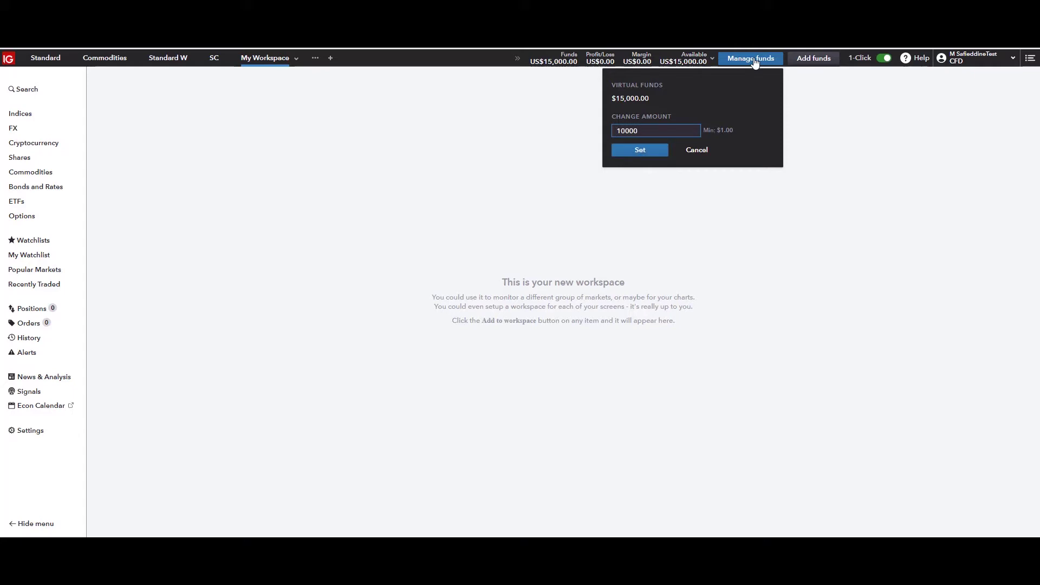
left_click(643, 154)
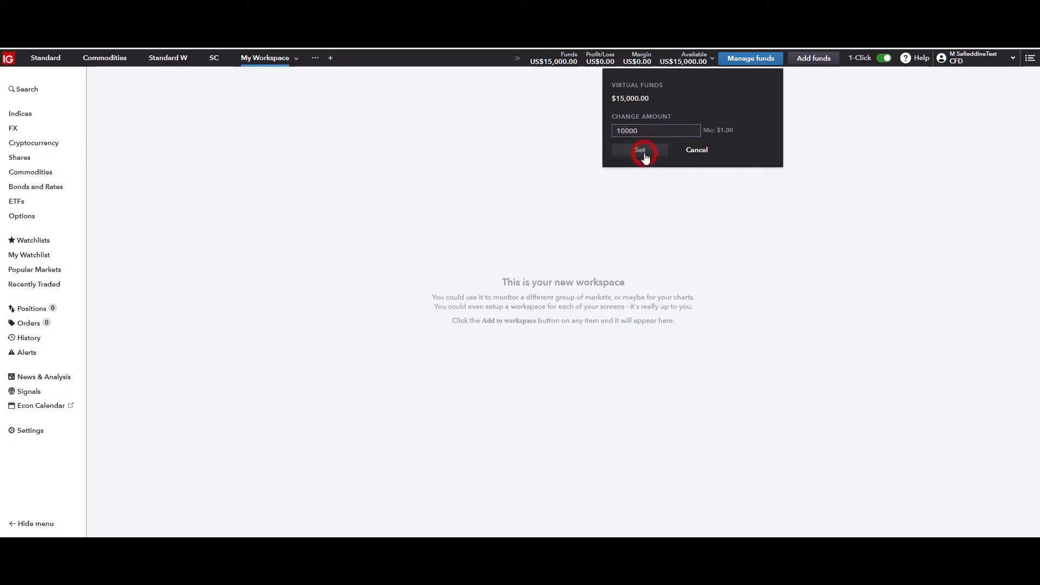
left_click(685, 63)
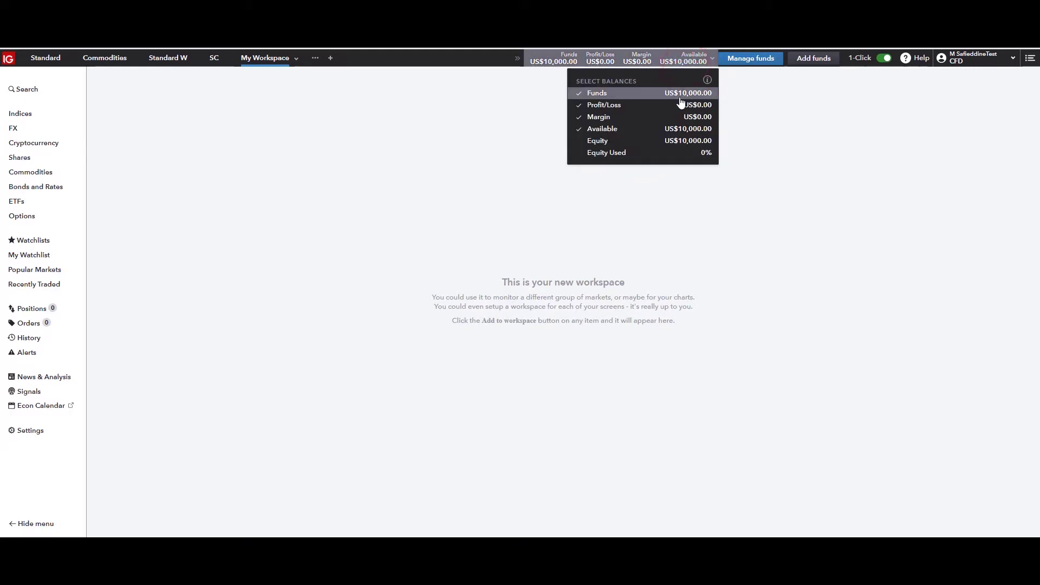
left_click(771, 107)
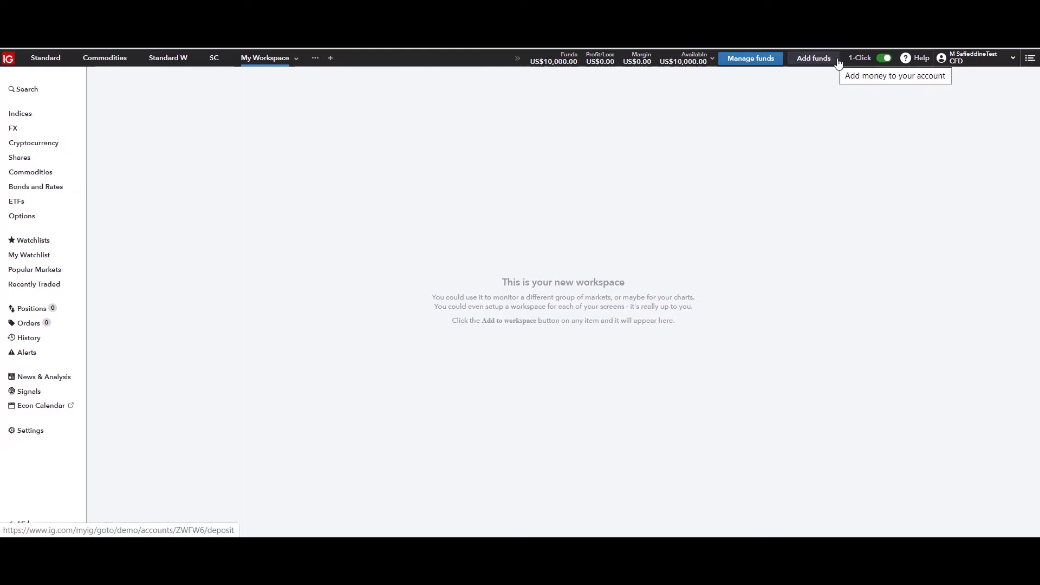
Switch one-click dealing off and enable it again.
left_click(882, 61)
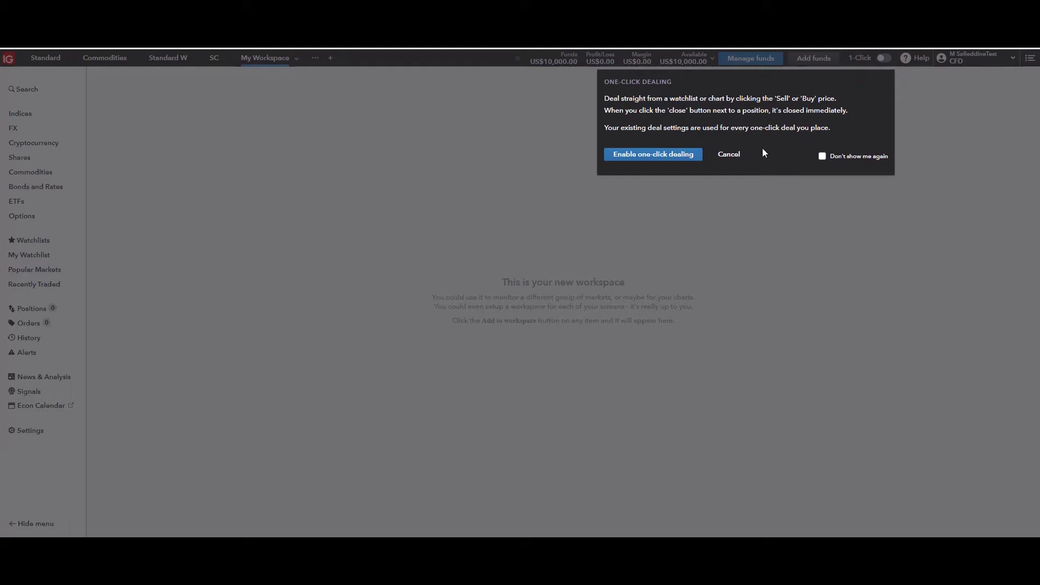
left_click(678, 156)
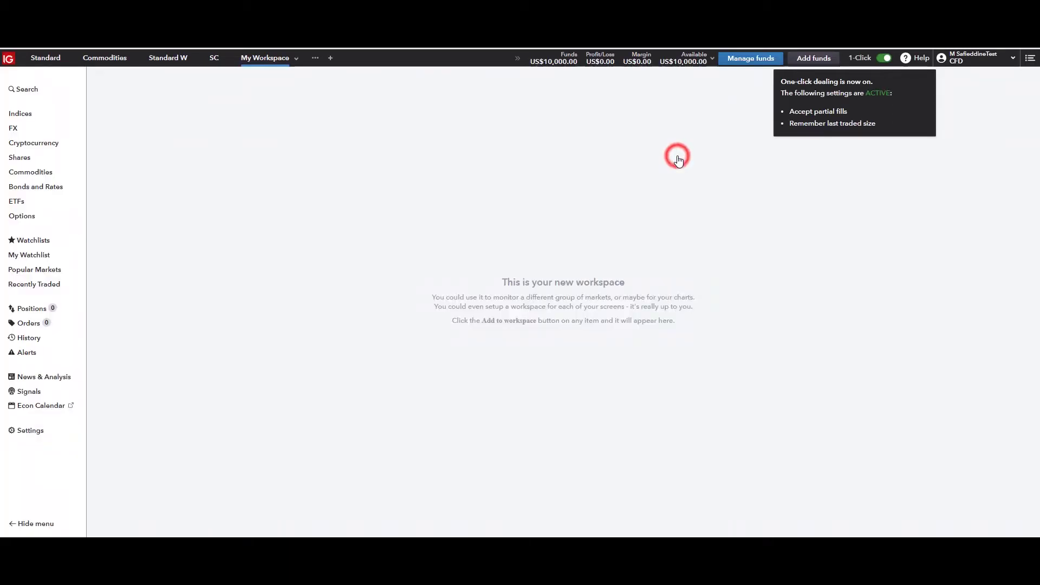
View the platform's help resources and the account options.
left_click(923, 58)
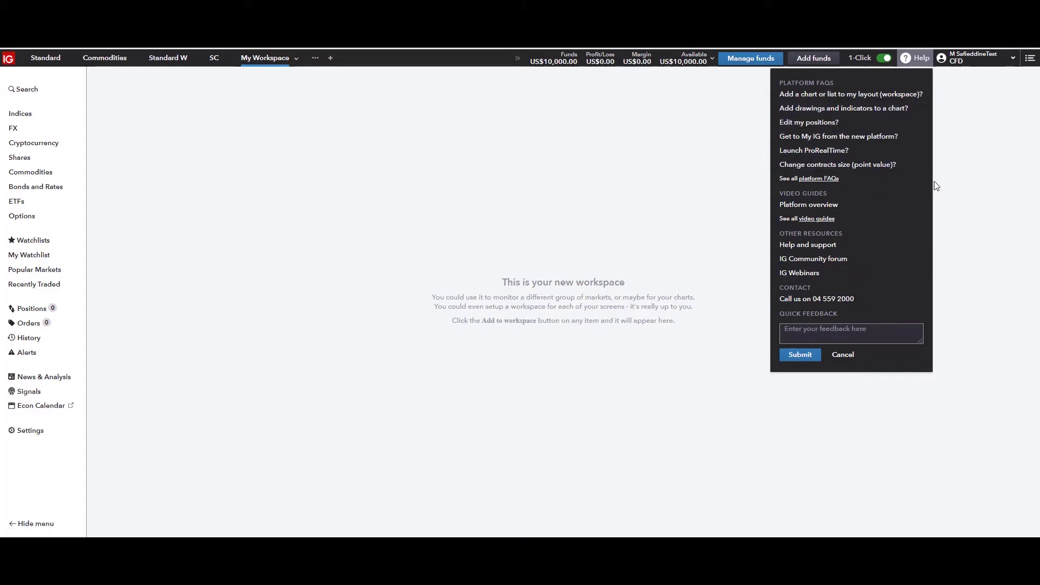
left_click(970, 128)
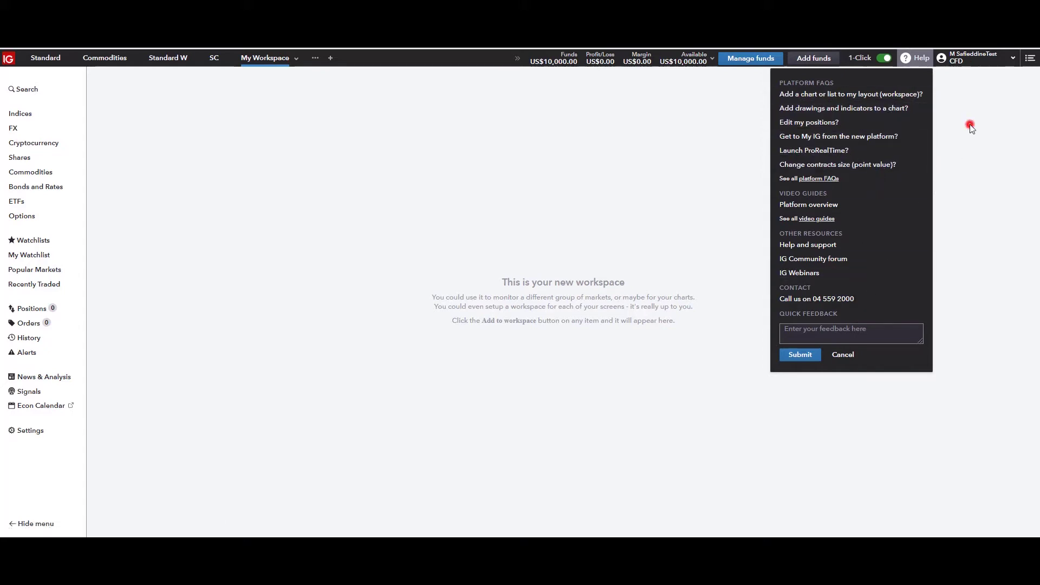
left_click(1015, 58)
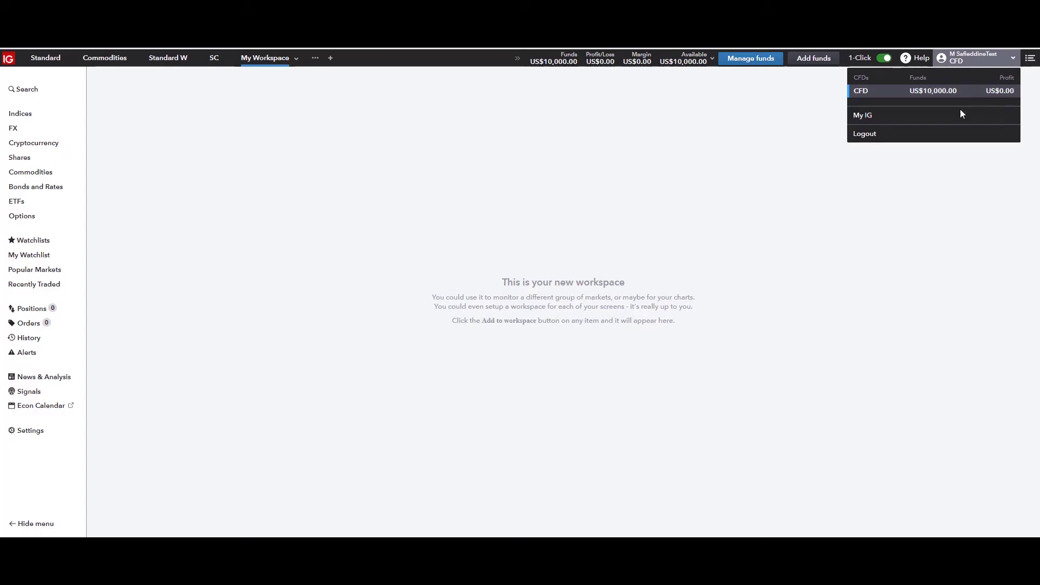
Show the news feed, review its notifications and tweets, and hide the feed again.
left_click(1030, 58)
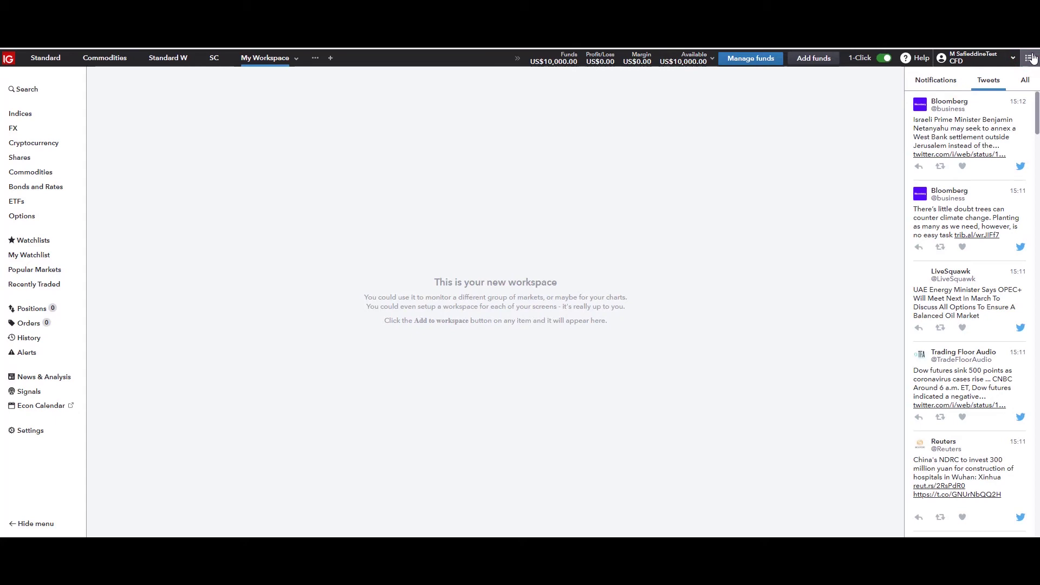
left_click(945, 81)
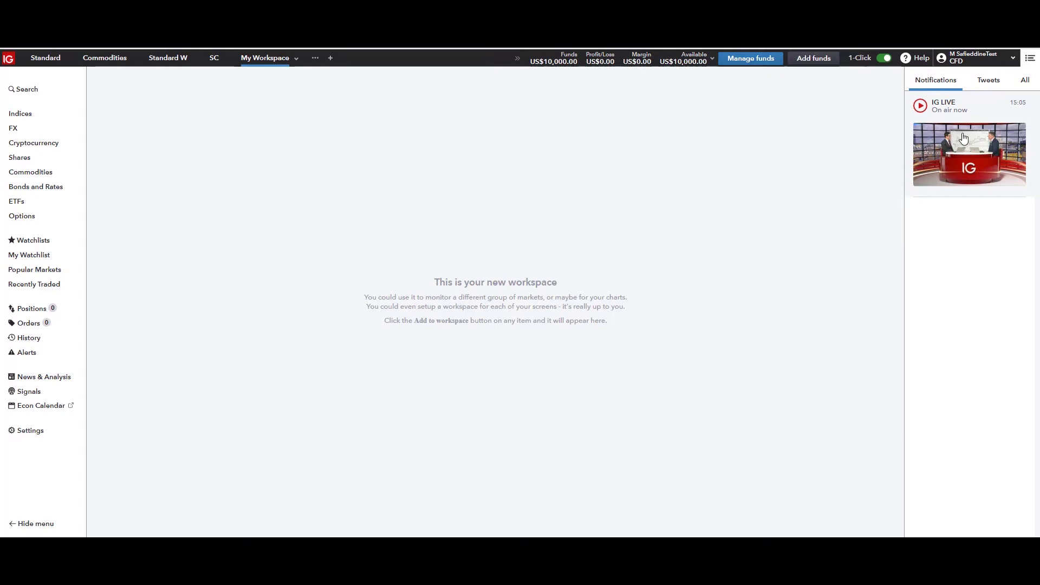
left_click(988, 86)
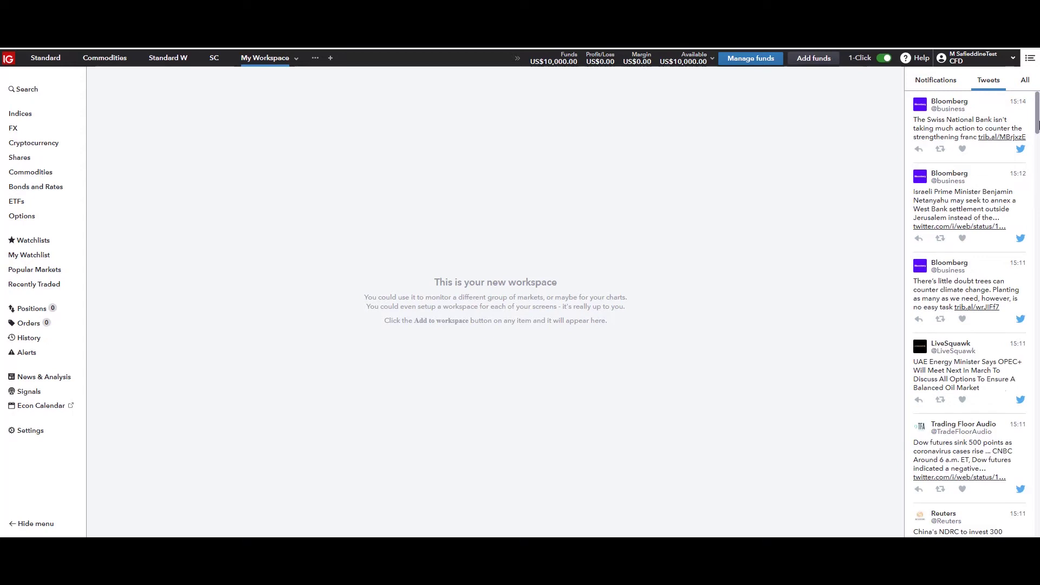
mouse_move(1037, 116)
left_mouse_down()
mouse_move(1037, 156)
mouse_move(1037, 107)
left_mouse_up()
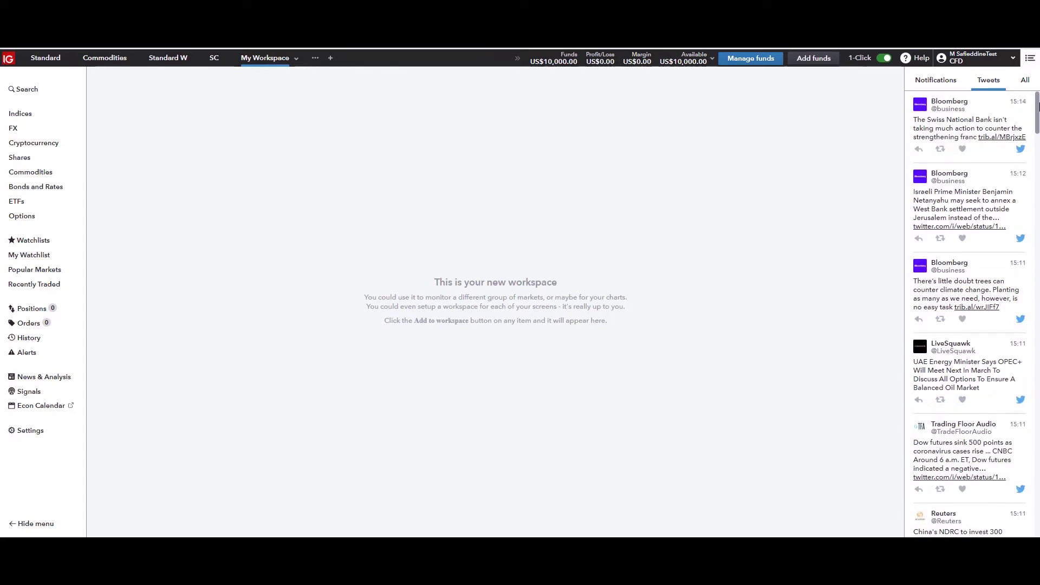
left_click(1028, 58)
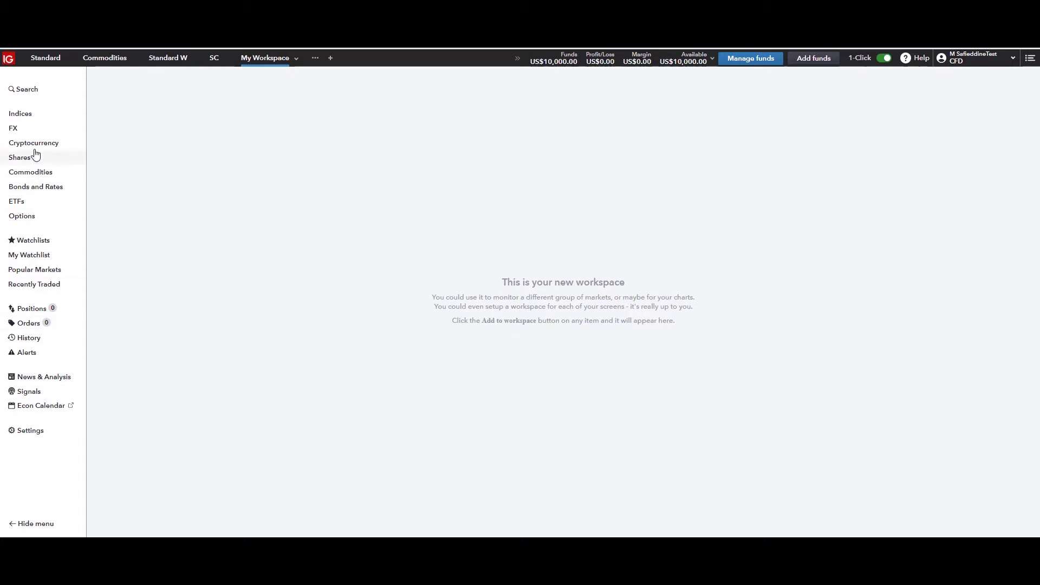
Search the markets for "eurusd", view the EUR/USD chart and close it.
left_click(42, 90)
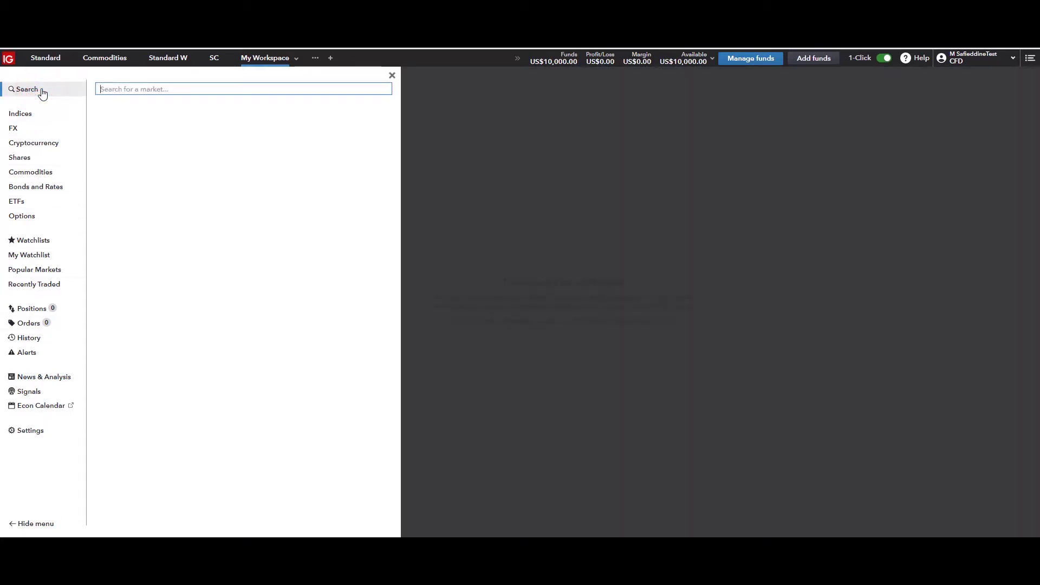
type("eurusd")
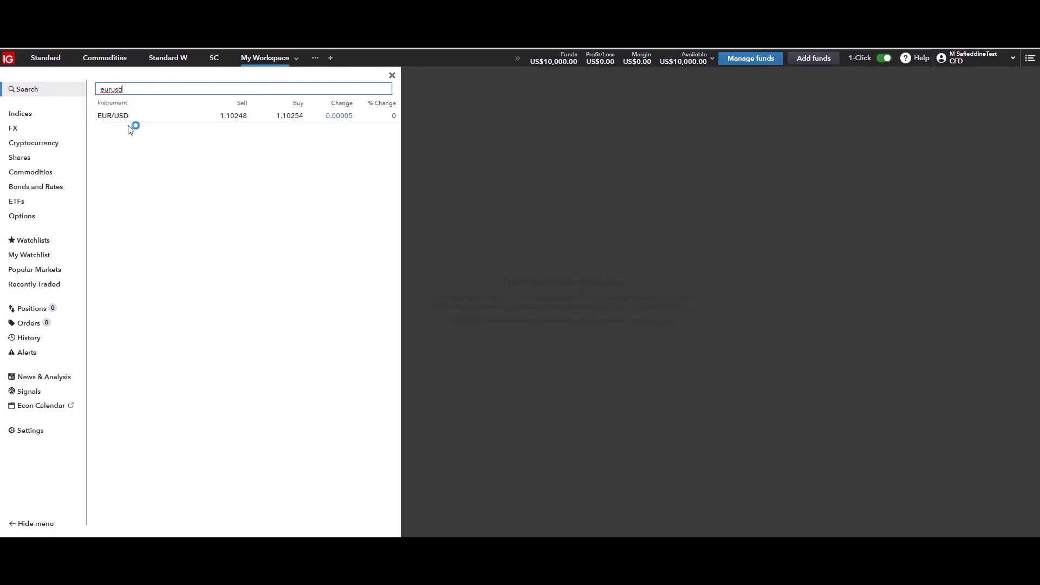
left_click(128, 120)
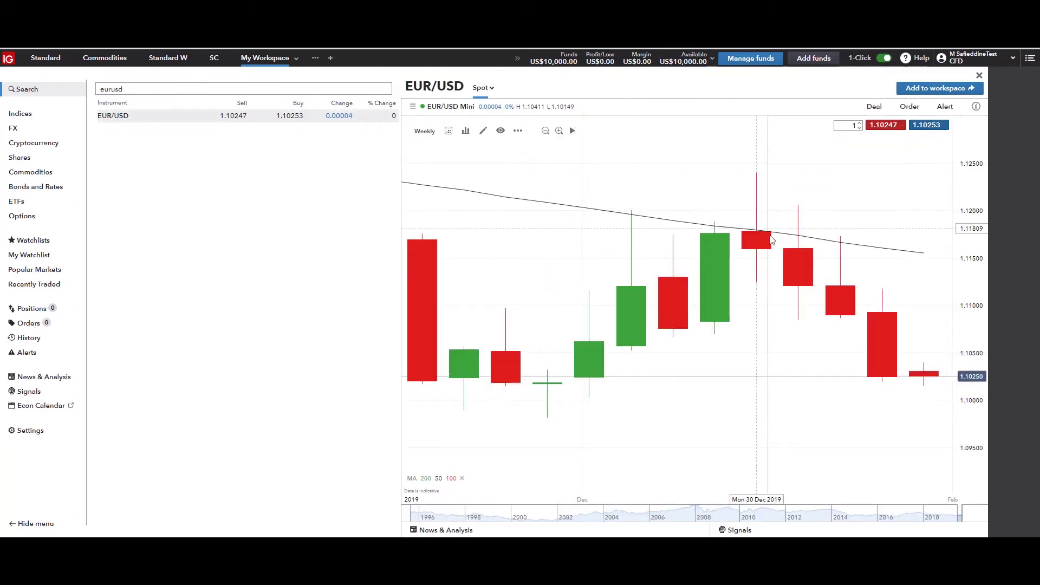
left_click(1005, 171)
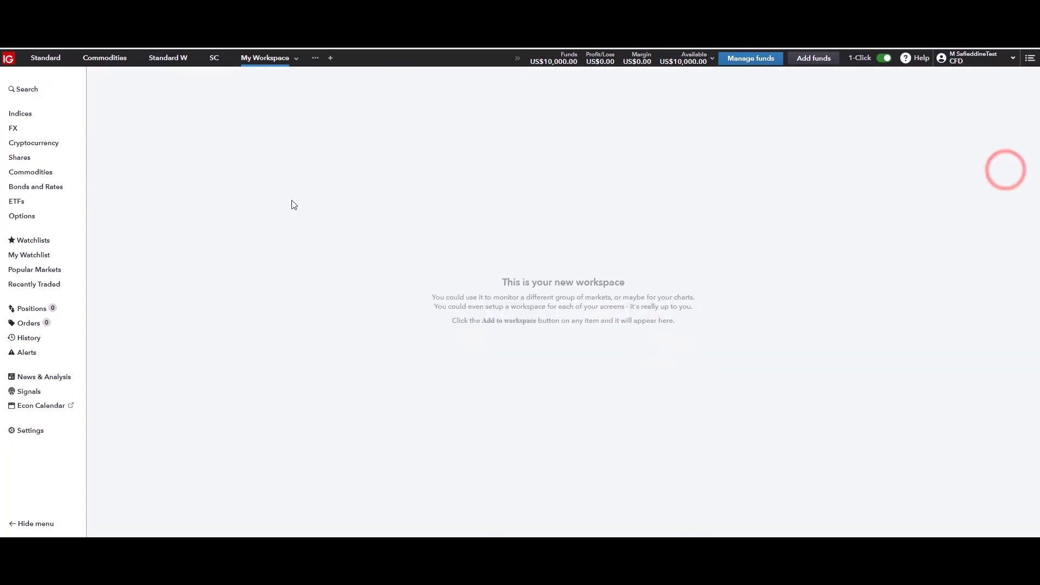
Browse the available instruments in the Indices and FX market categories.
left_click(43, 115)
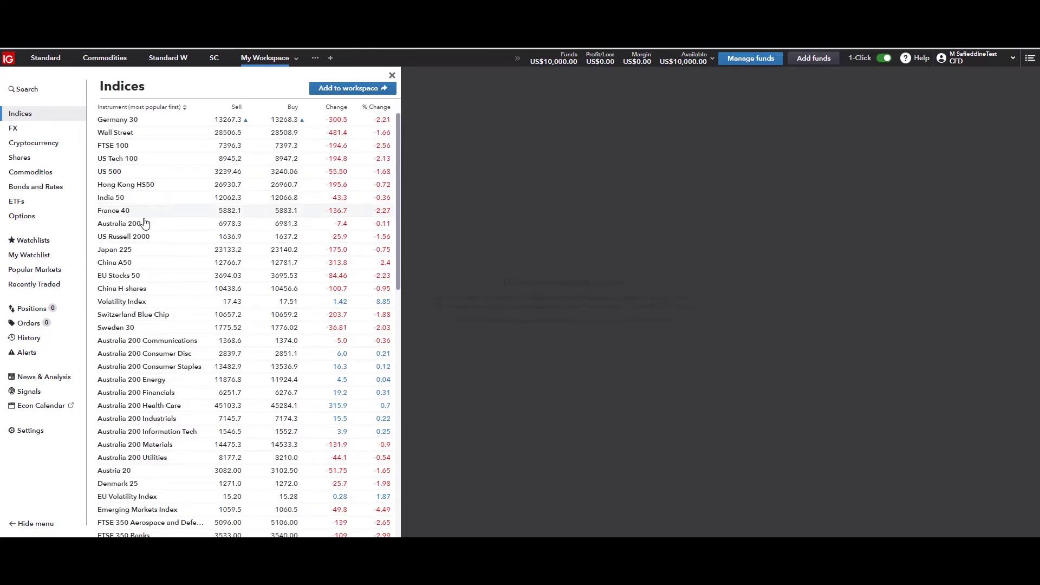
left_click(70, 130)
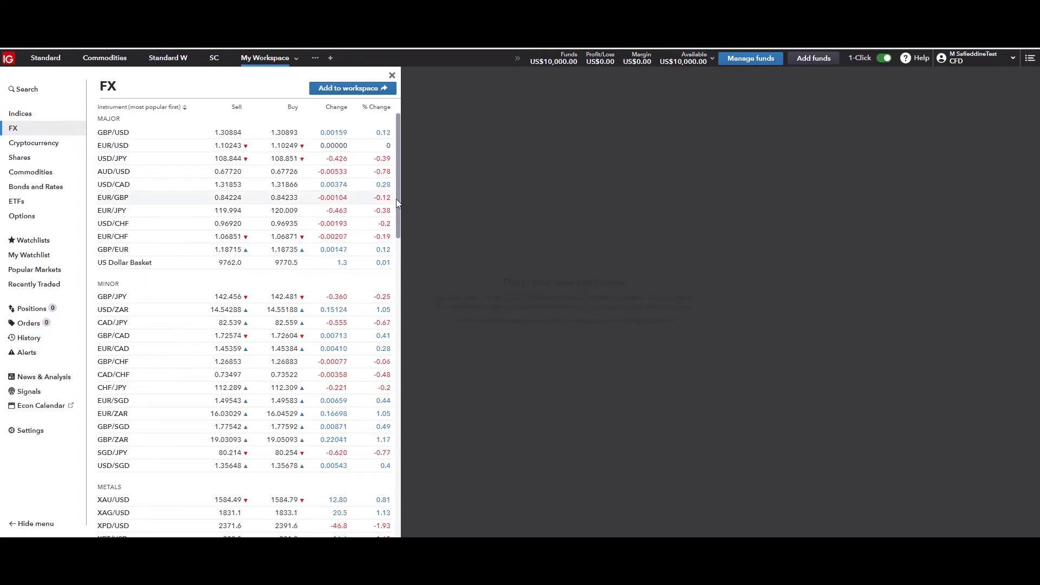
mouse_move(399, 197)
left_mouse_down()
mouse_move(394, 255)
mouse_move(396, 190)
left_mouse_up()
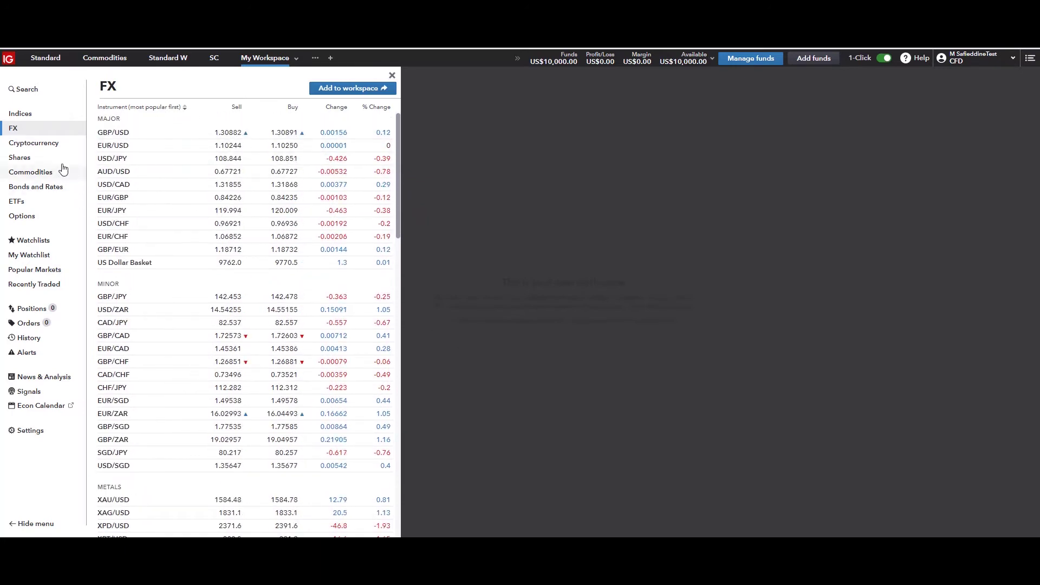
Open the Bitcoin chart from the Cryptocurrency market list.
left_click(56, 147)
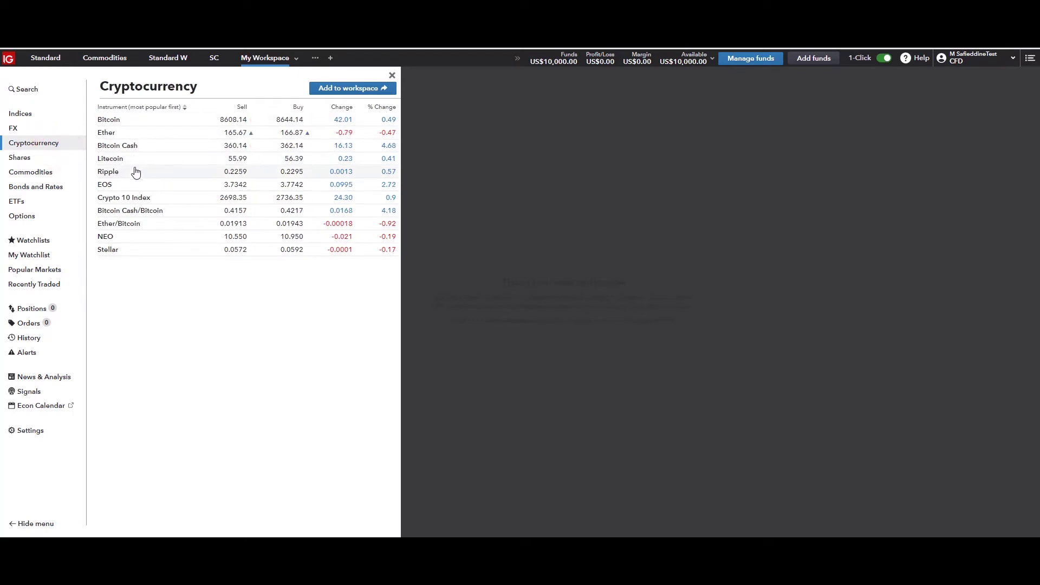
left_click(153, 122)
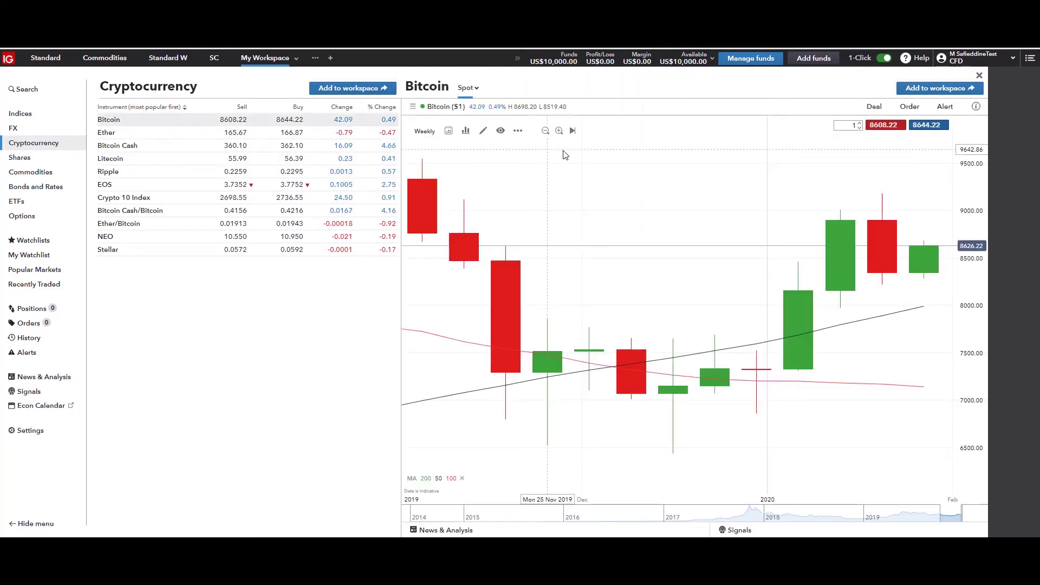
View the Tesla Motors Inc and Netflix Inc charts from the Shares market list.
left_click(54, 162)
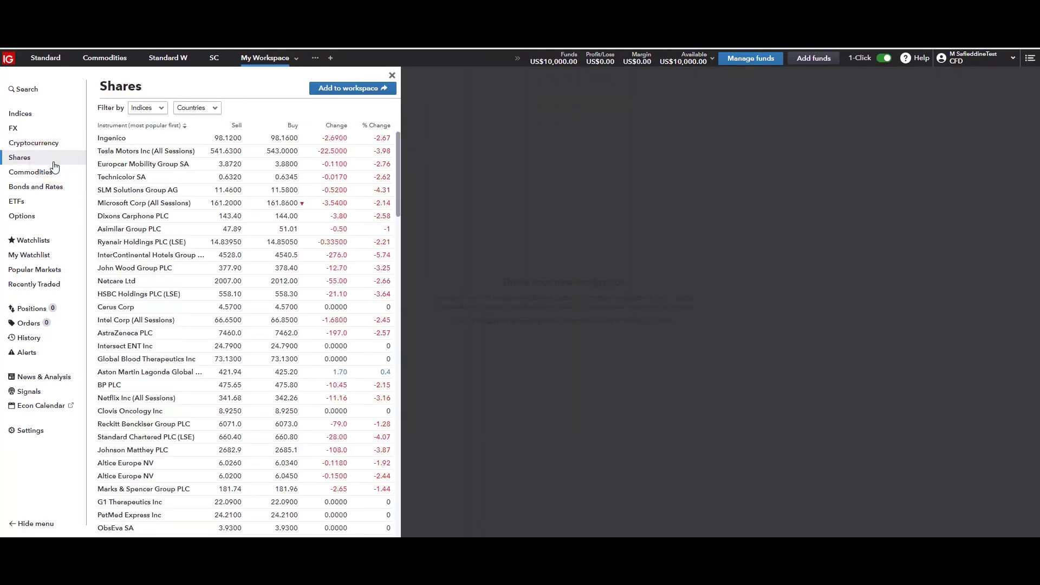
left_click(127, 152)
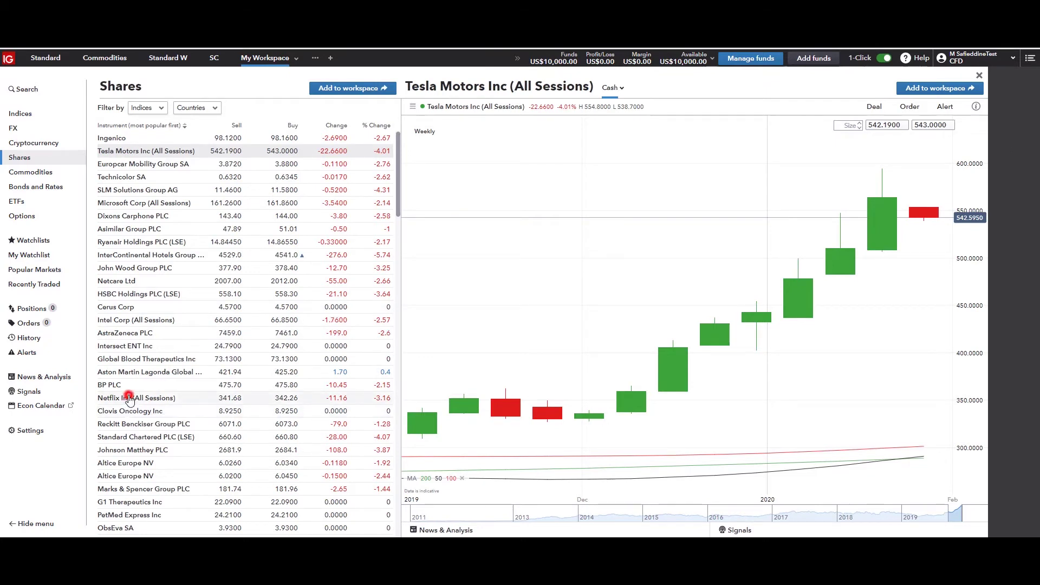
left_click(129, 398)
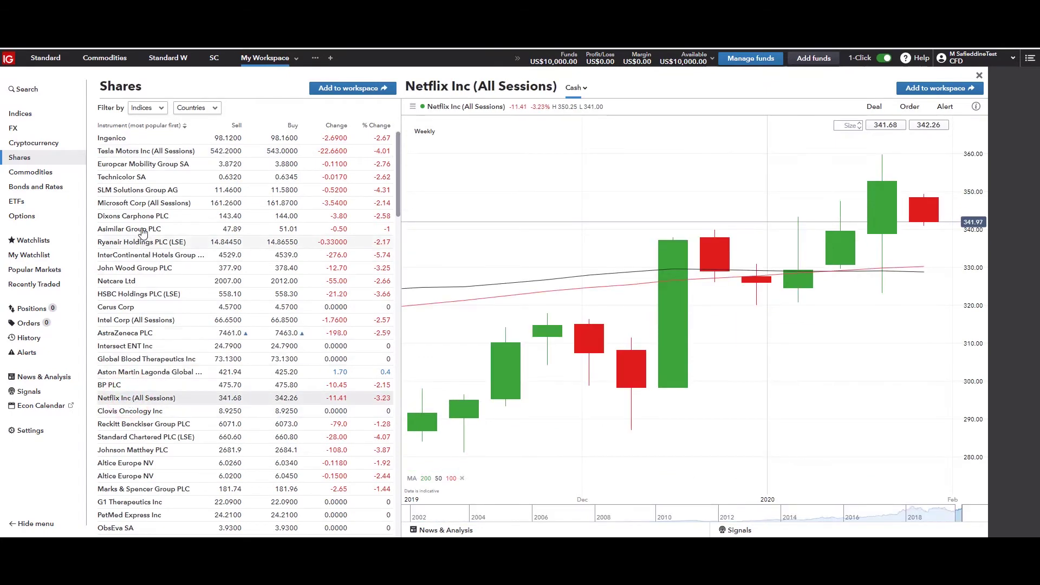
Browse the Commodities list including the Oil - US Crude market, and the Bonds and Rates, ETFs and Options categories.
left_click(50, 177)
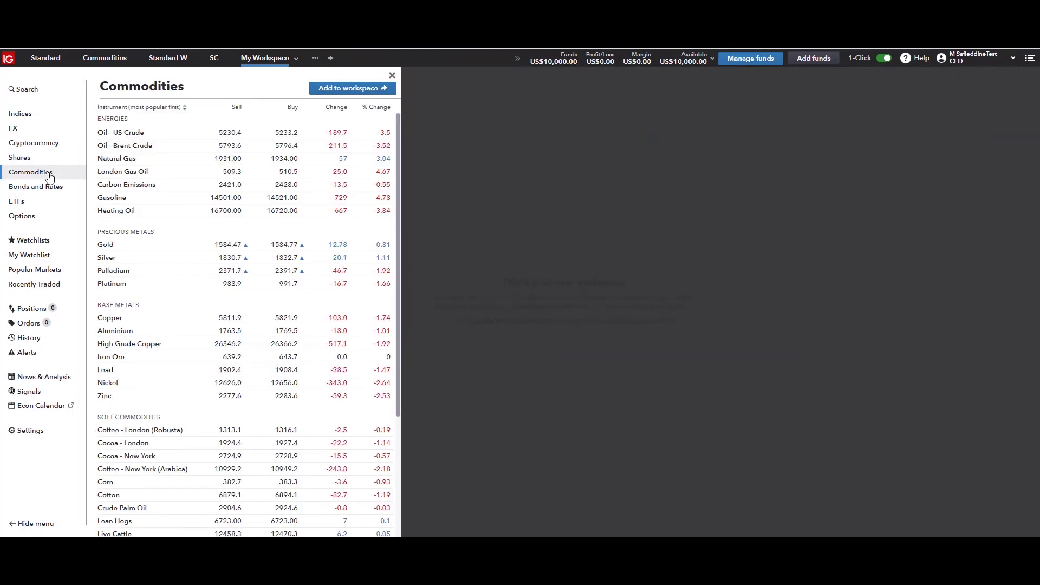
left_click(126, 135)
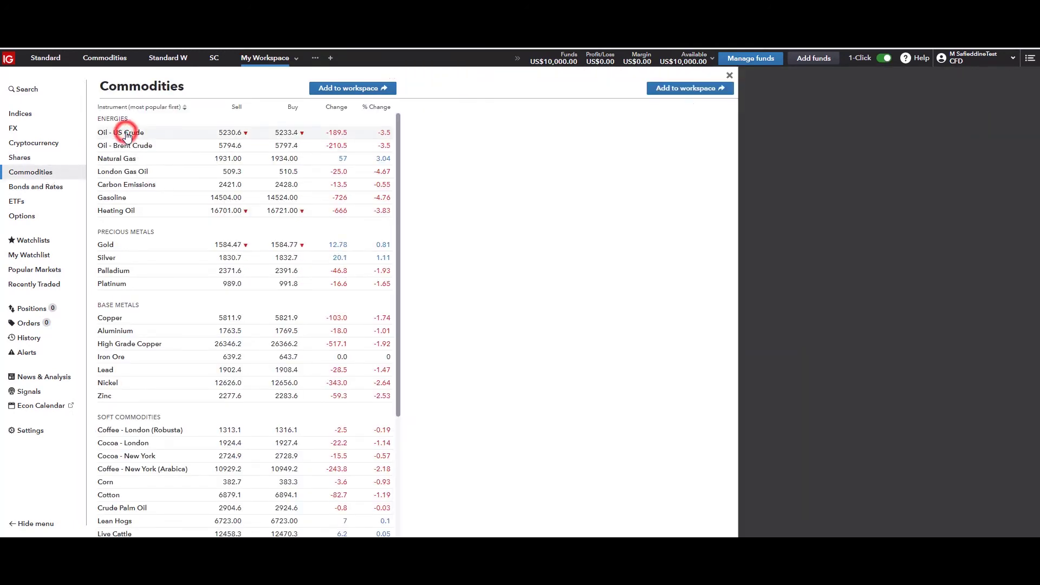
left_click(126, 136)
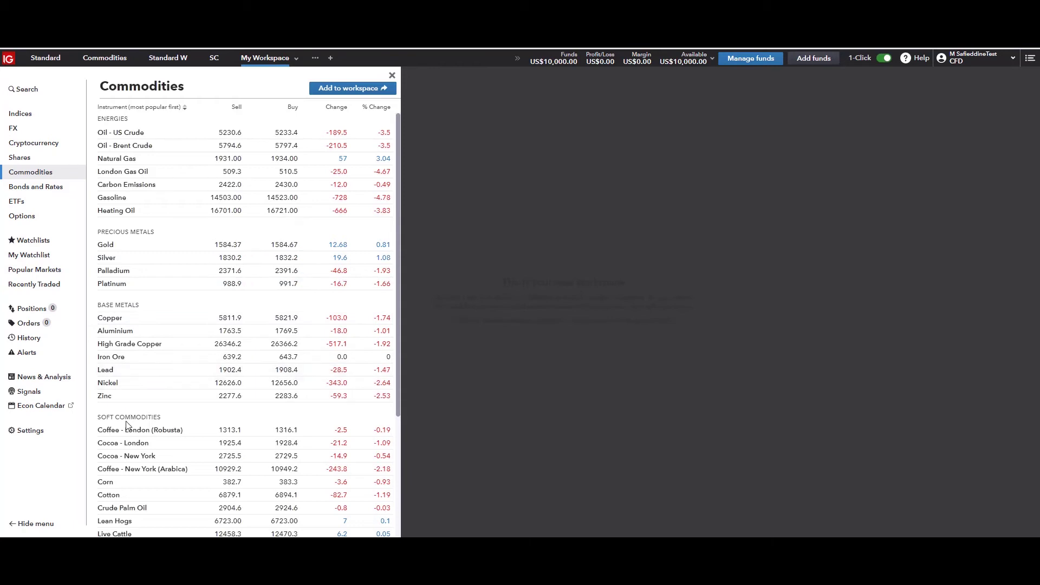
left_click(48, 188)
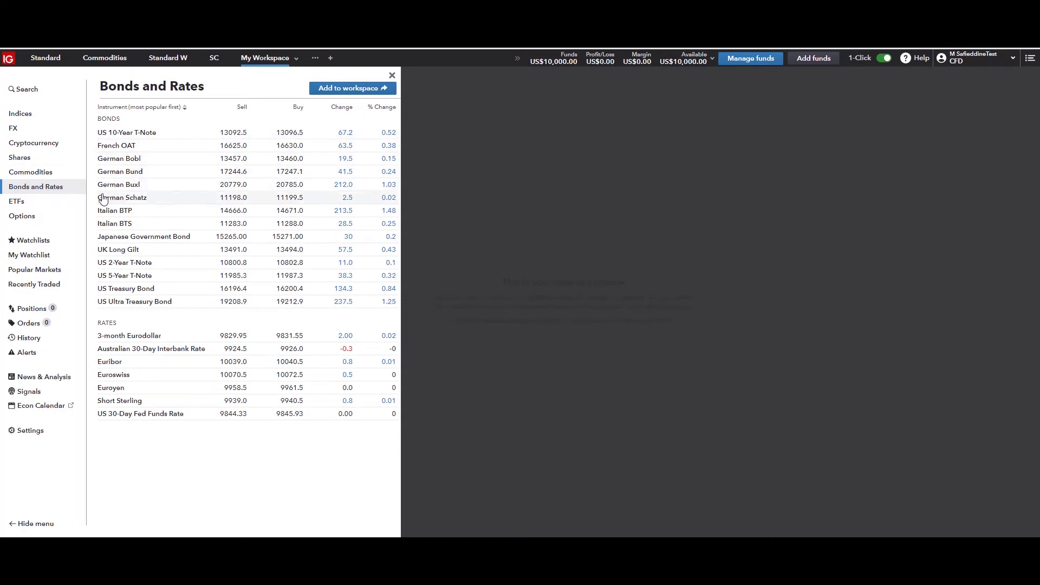
left_click(71, 201)
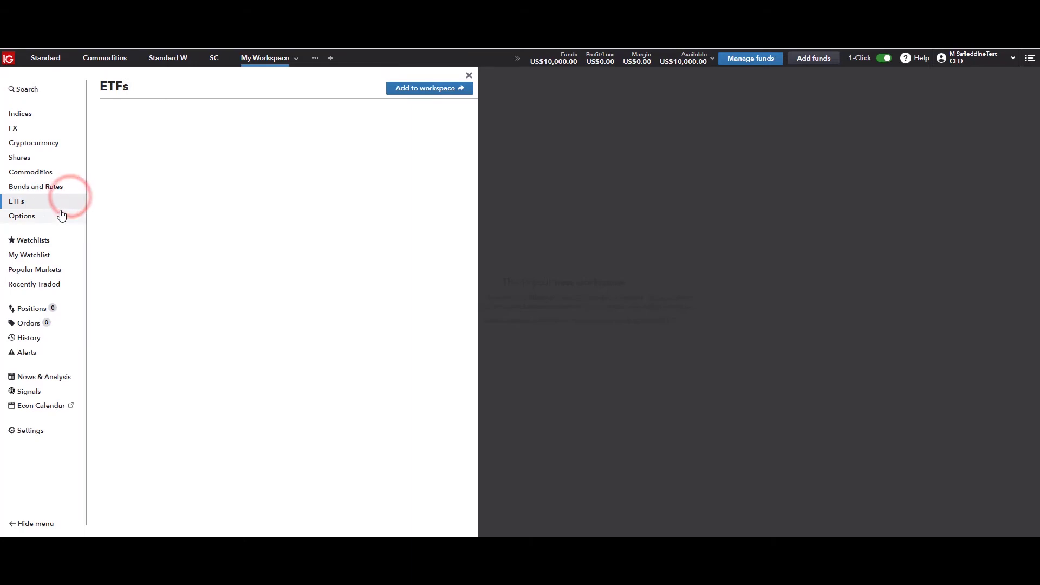
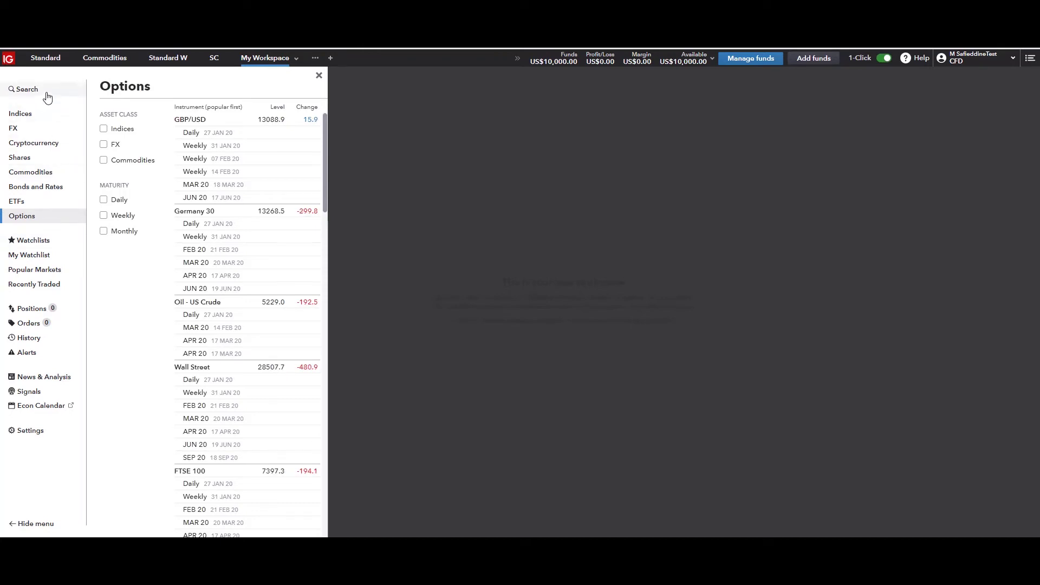
View the markets in My Watchlist and the actions available for Aluminium ($5 Mini Contract).
left_click(44, 241)
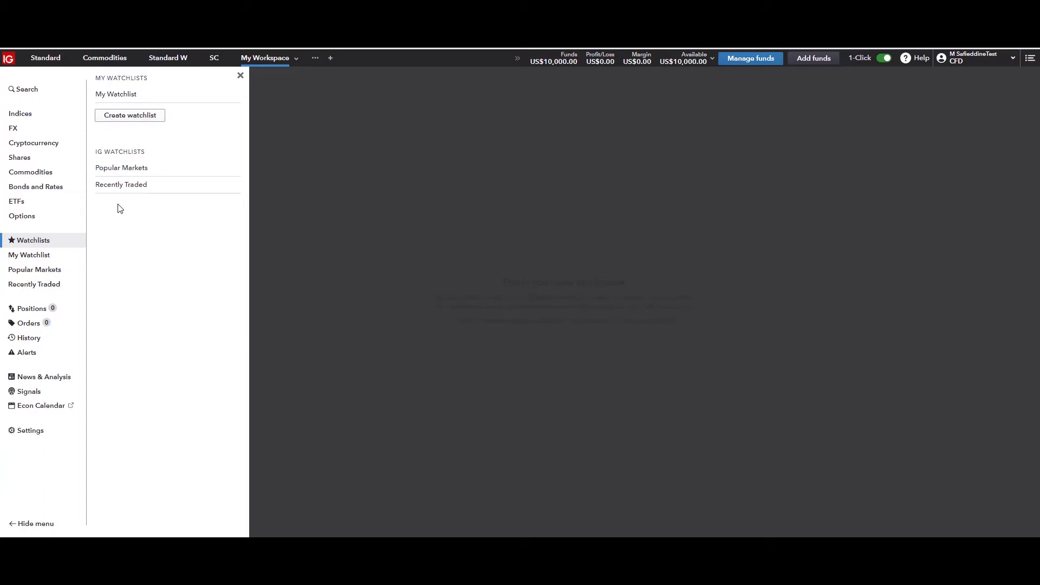
left_click(134, 100)
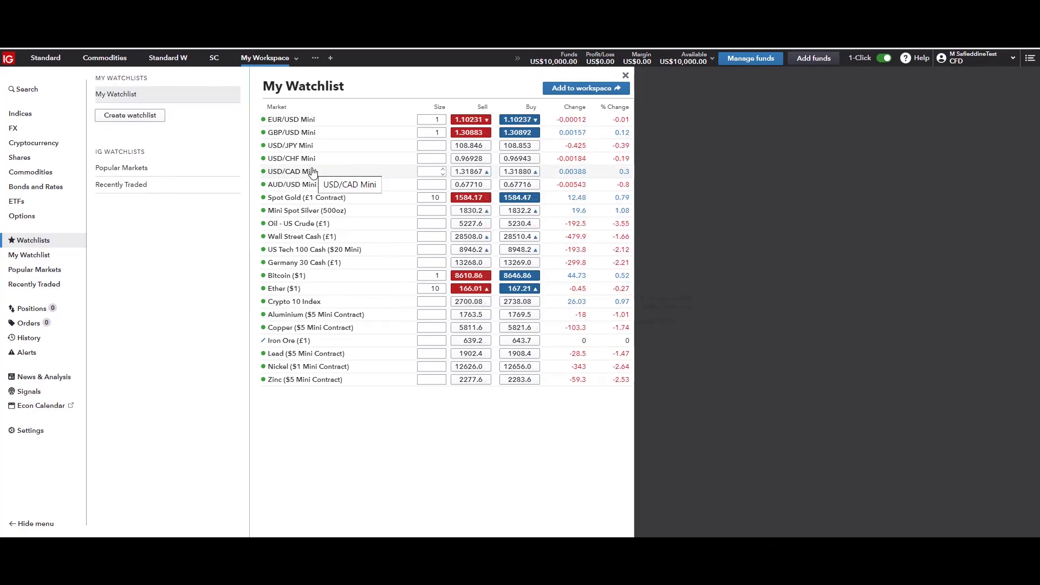
right_click(312, 318)
mouse_move(328, 331)
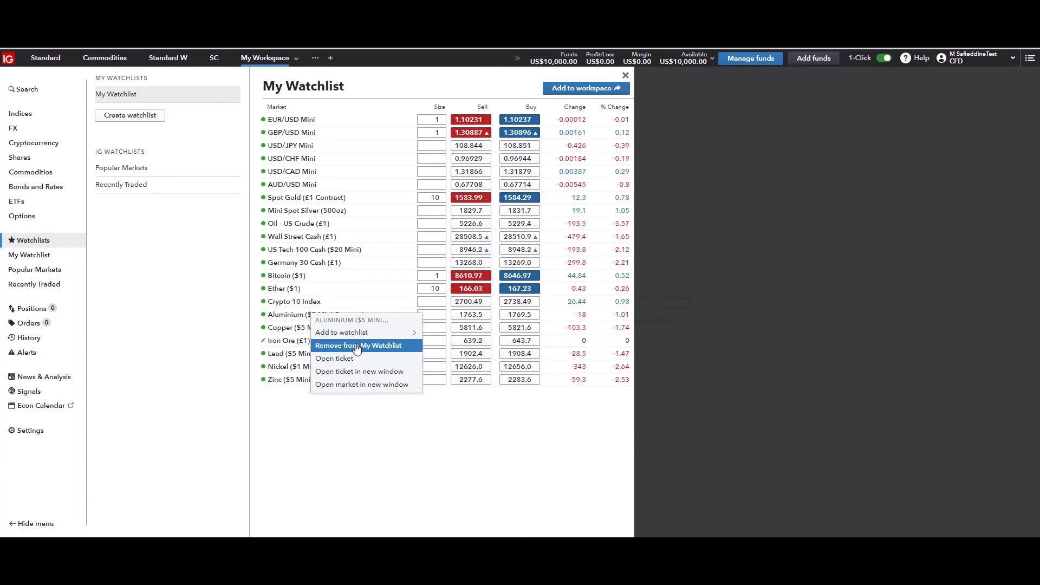
left_click(306, 406)
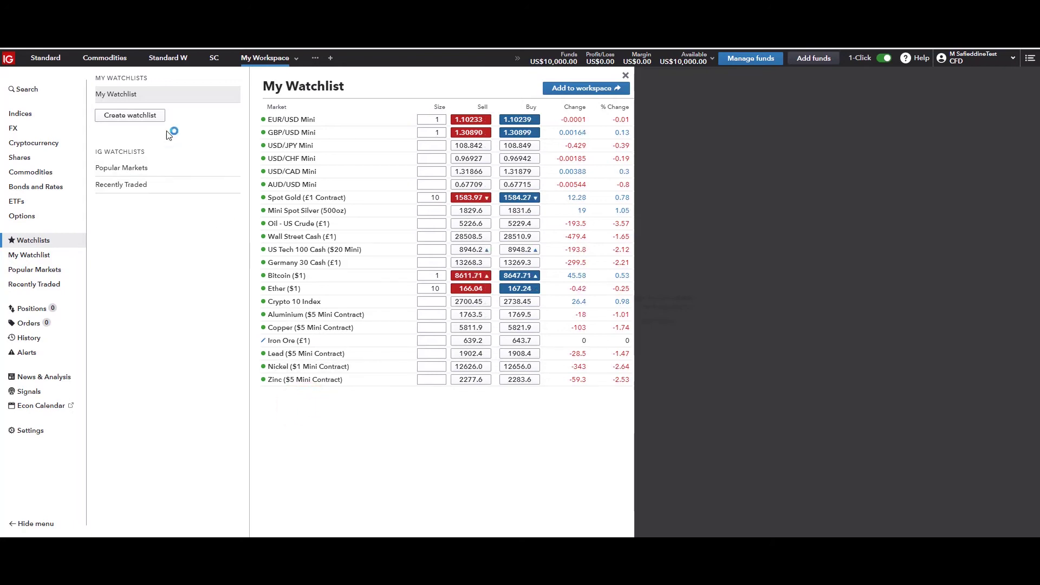
Create a watchlist named "Watchlist" followed by the account holder's first name, and open it.
left_click(152, 115)
key("BackSpace")
type("Watch")
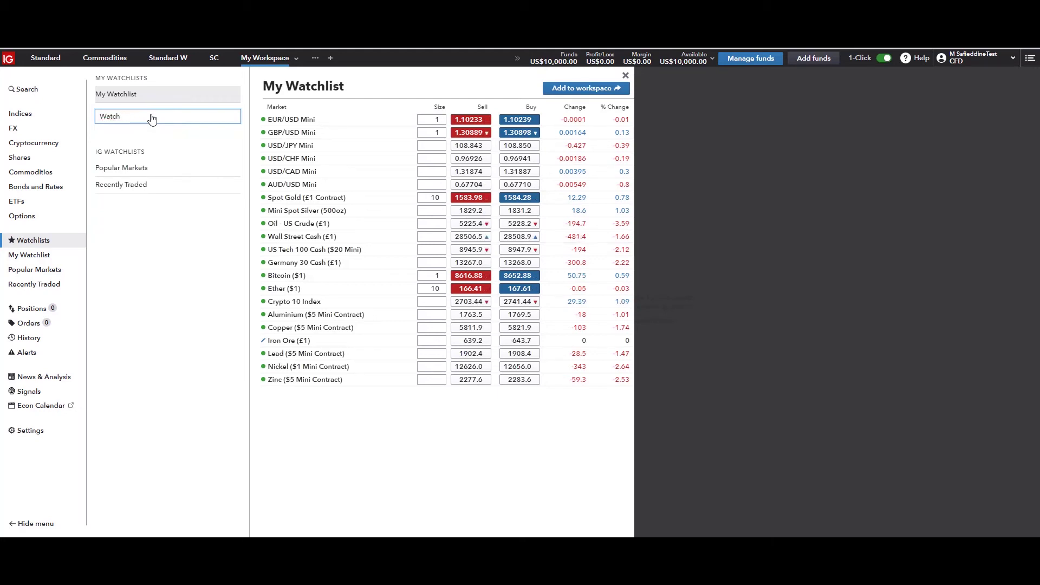
type("list Monte")
key("Return")
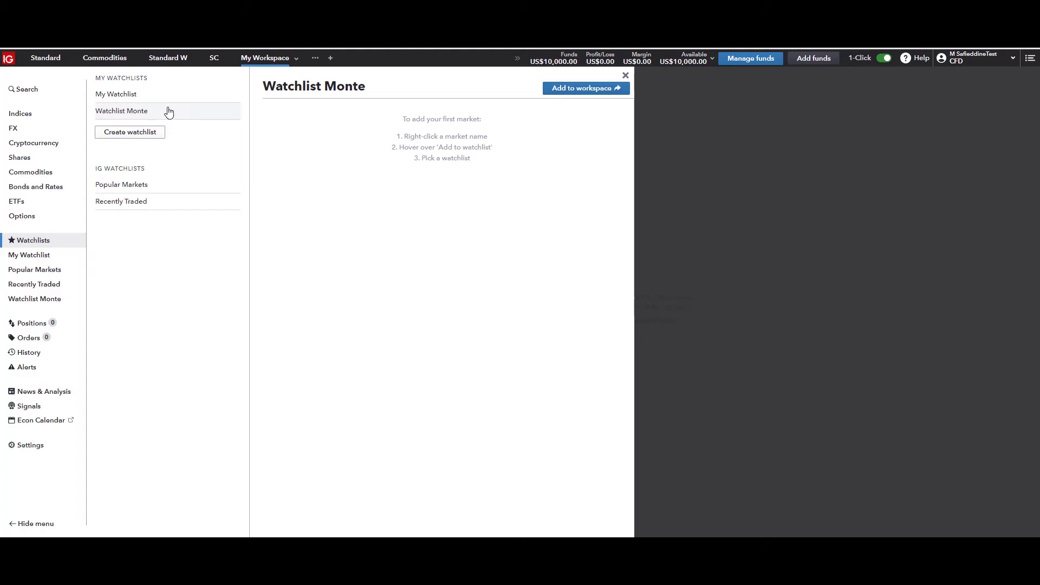
left_click(168, 112)
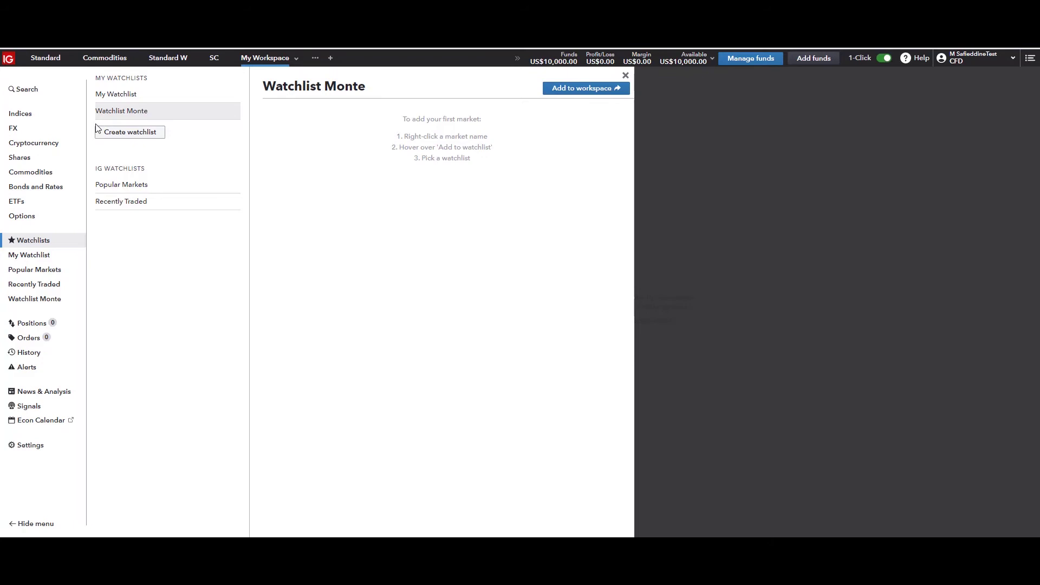
Add GBP/USD from the FX market list to the newly created watchlist.
left_click(48, 129)
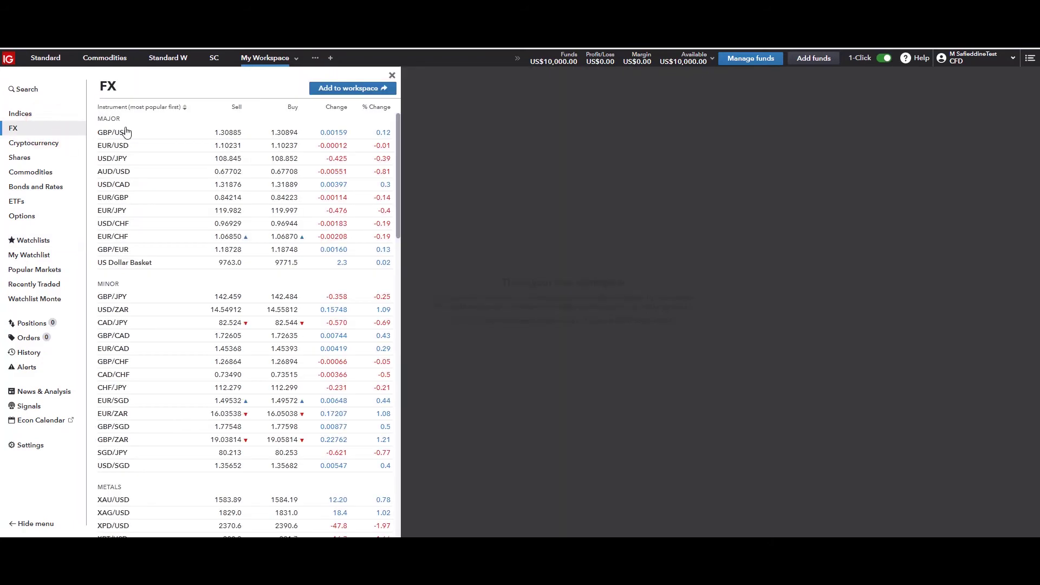
right_click(135, 134)
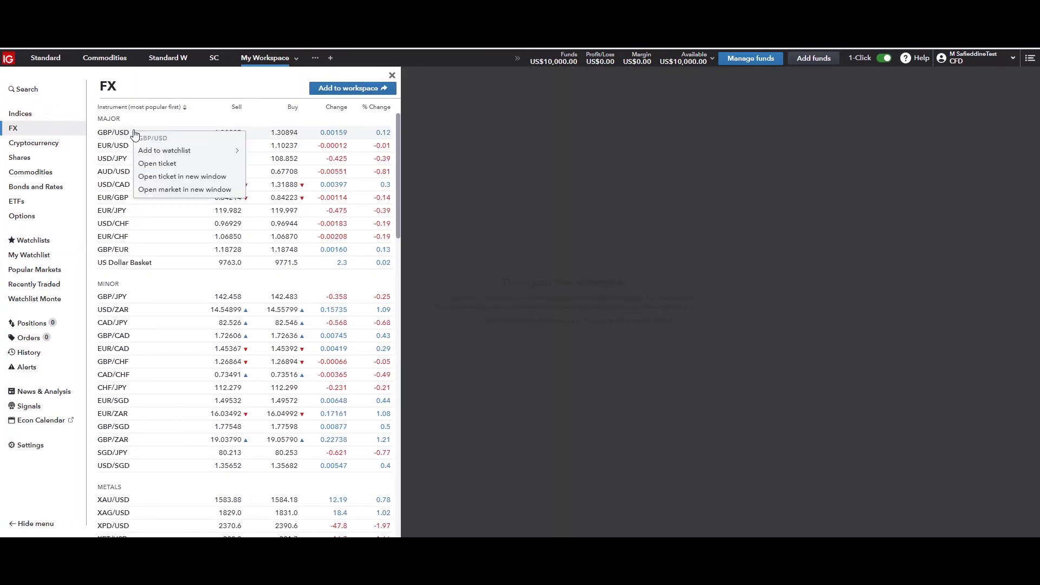
mouse_move(156, 150)
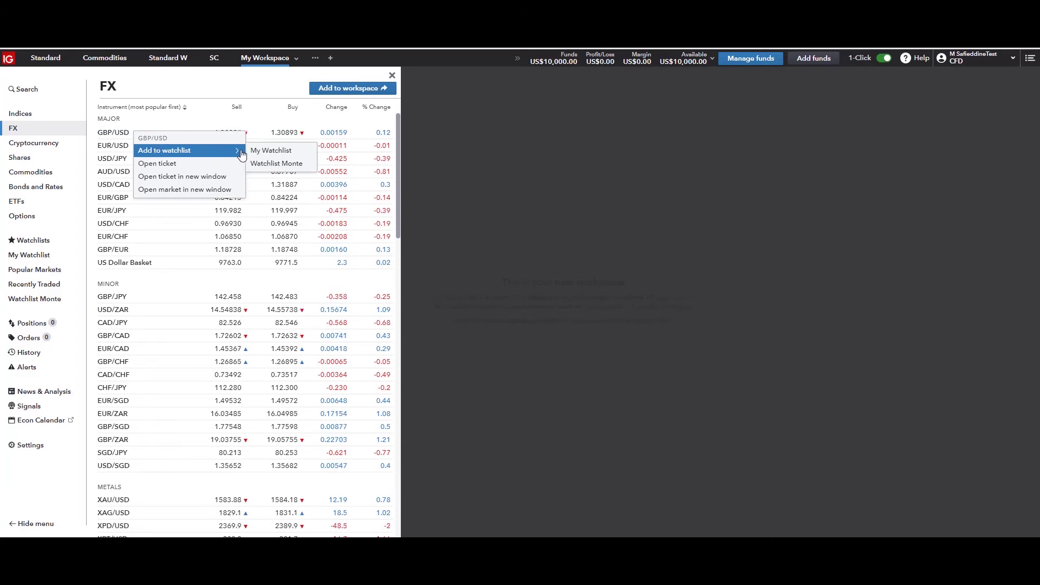
left_click(268, 163)
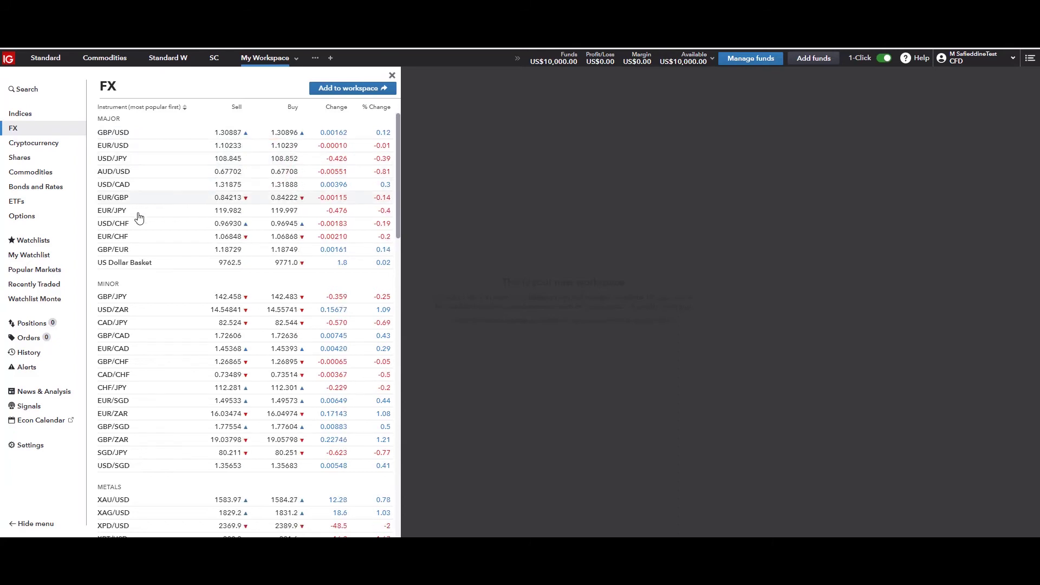
Open the new watchlist and remove GBP/USD Mini from it.
left_click(60, 256)
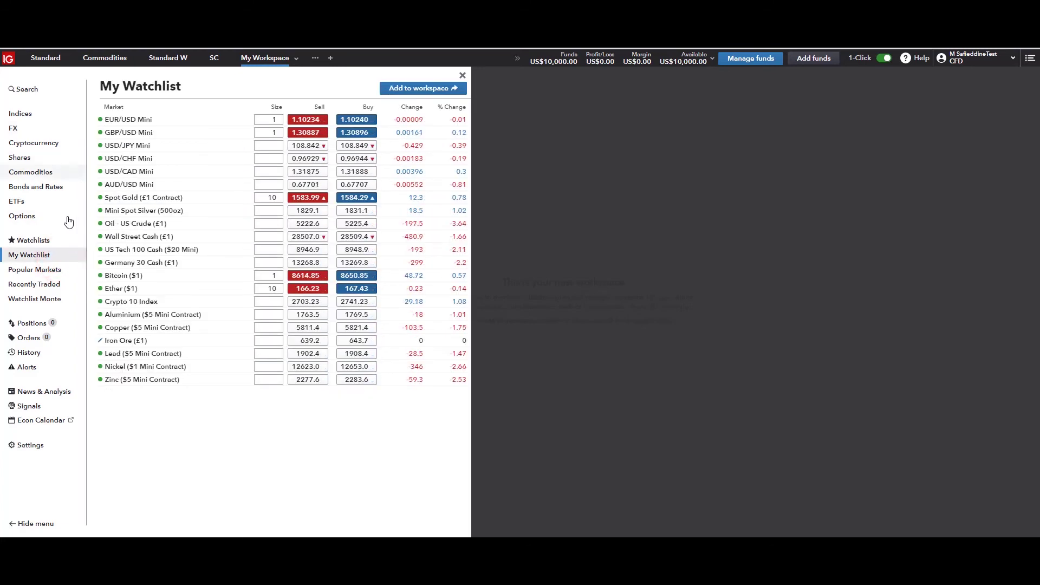
left_click(43, 243)
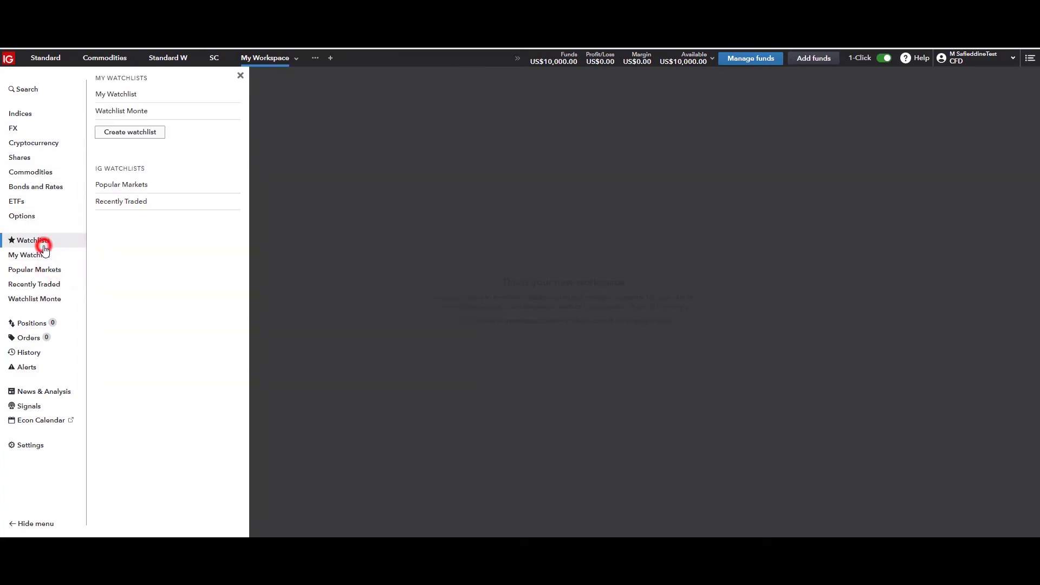
left_click(119, 114)
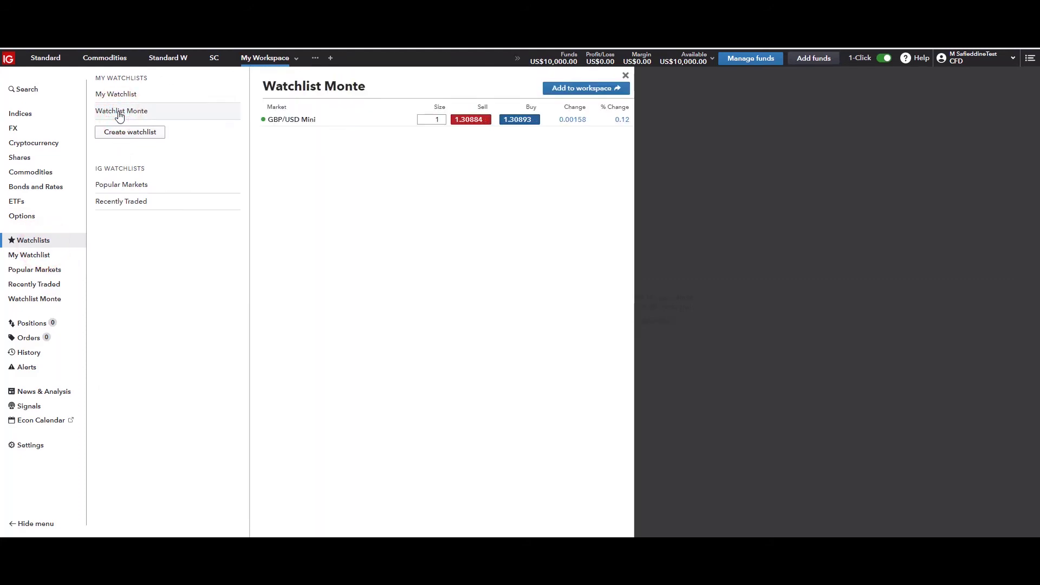
right_click(284, 123)
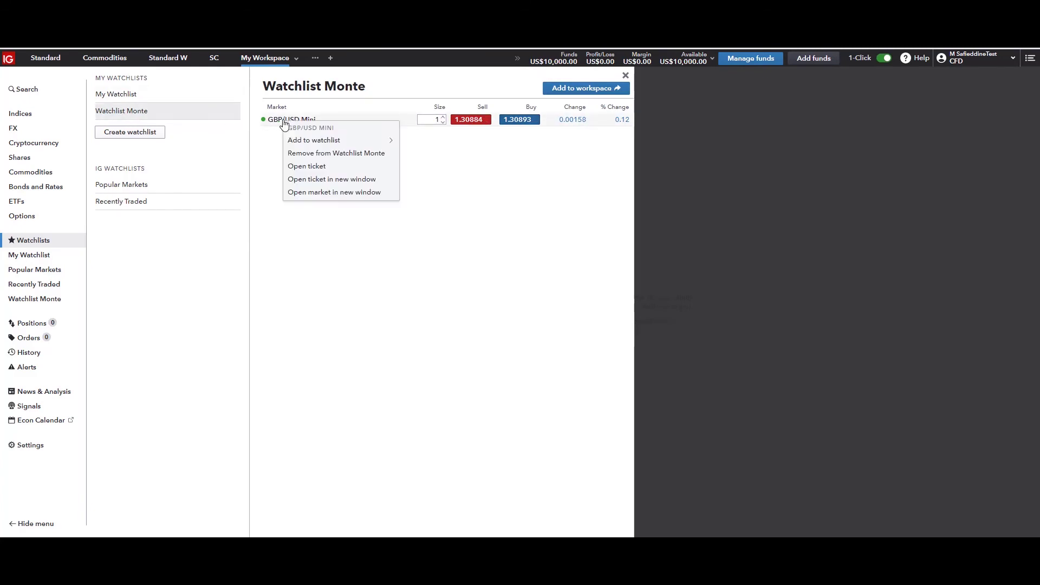
left_click(311, 151)
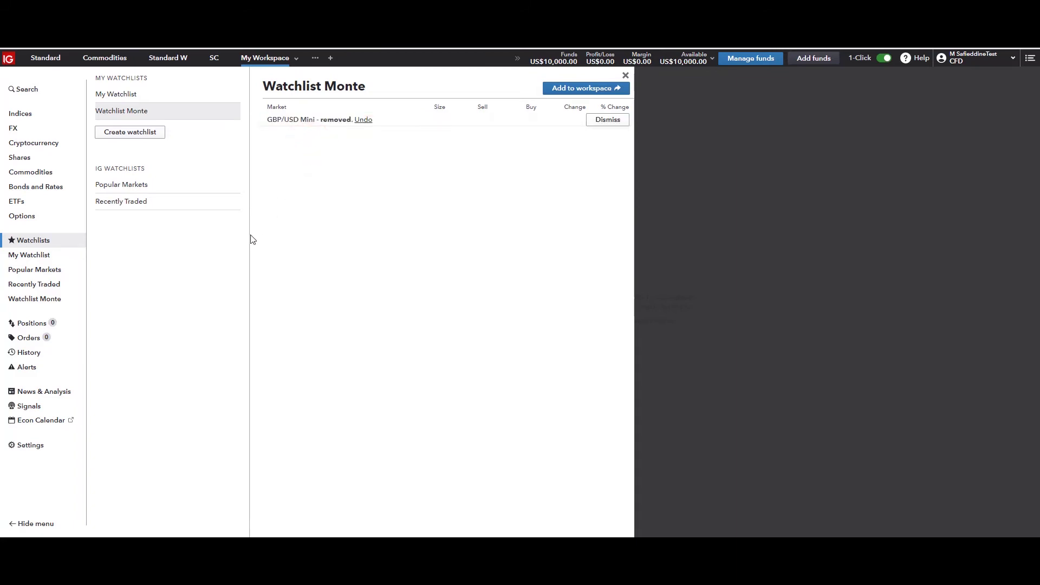
Delete the newly created watchlist and close the watchlist overview.
left_click(65, 304)
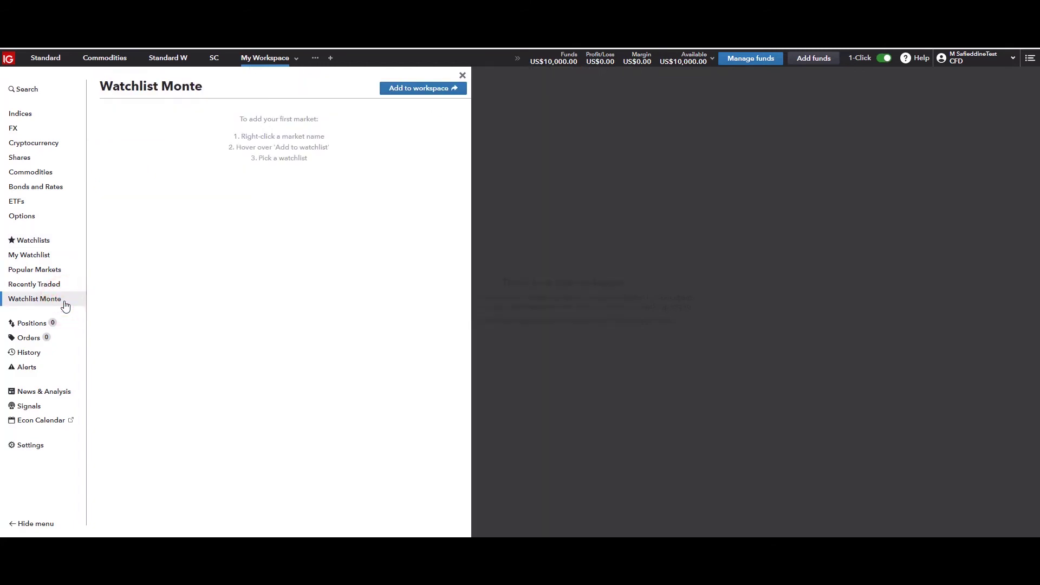
left_click(40, 250)
left_click(39, 242)
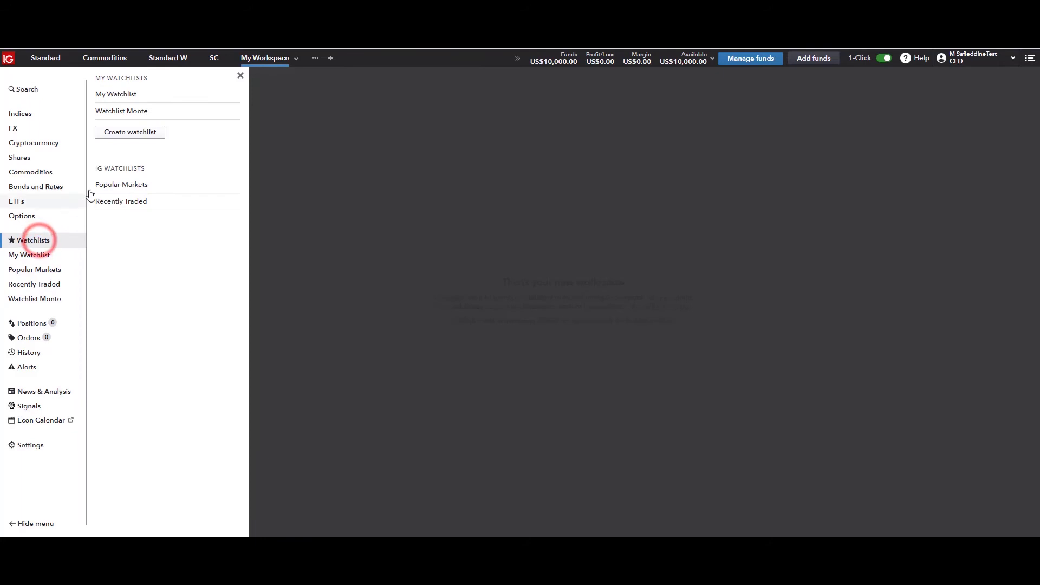
right_click(151, 117)
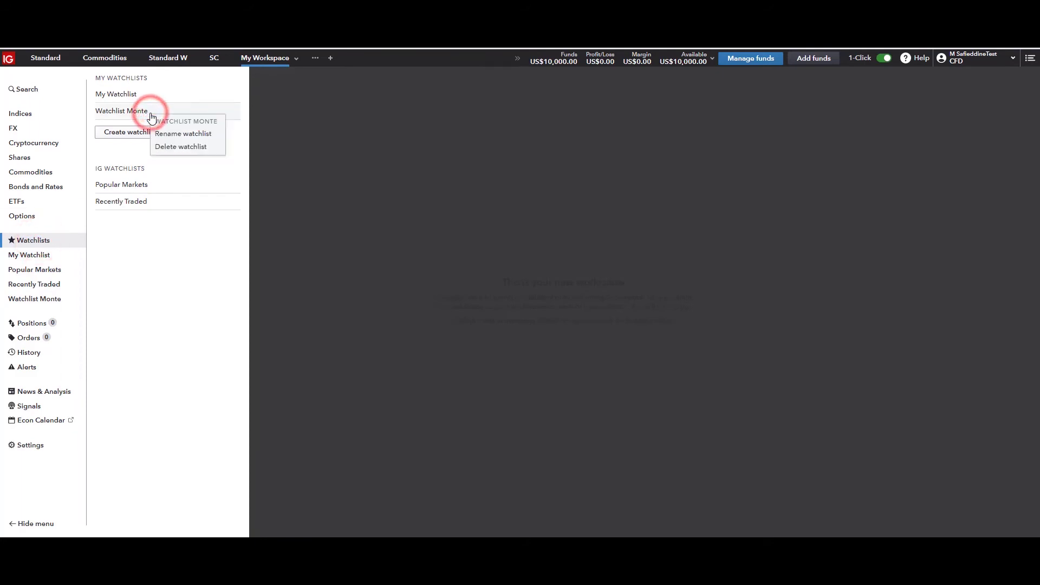
left_click(170, 146)
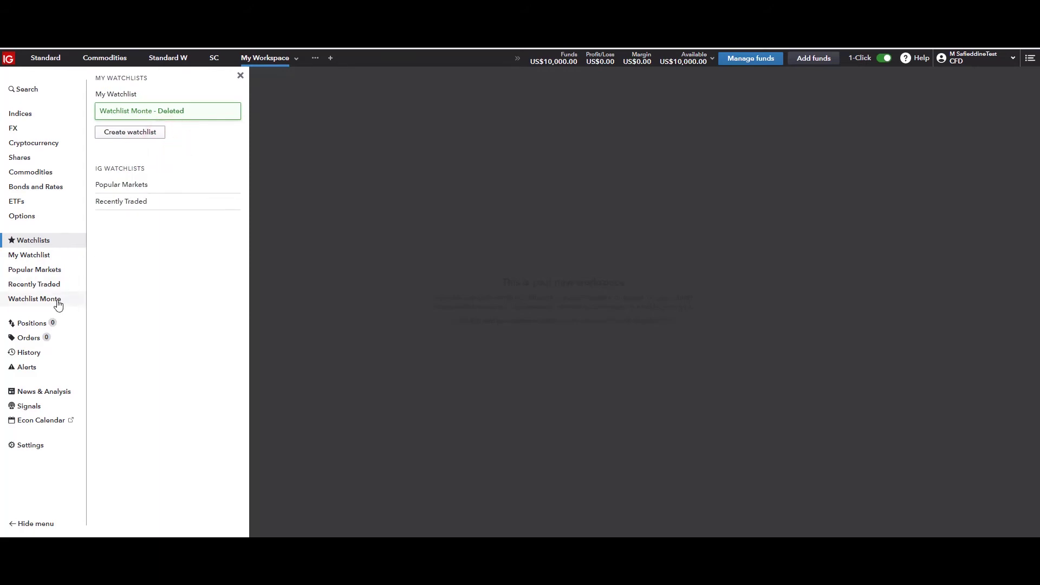
left_click(303, 312)
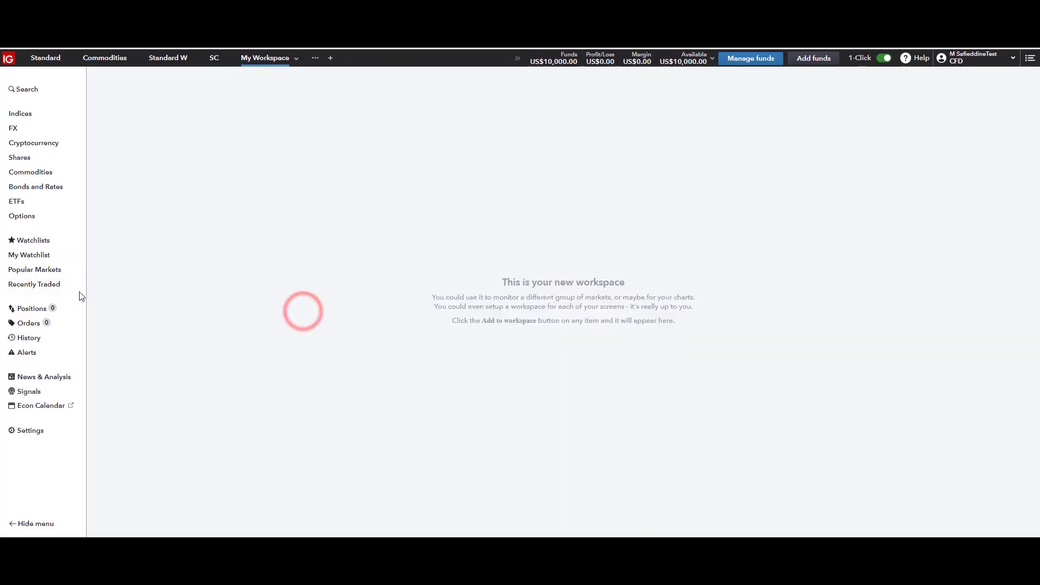
Add My Watchlist to the workspace, place it in the workspace's upper-left corner, and close it again.
left_click(41, 240)
left_click(39, 255)
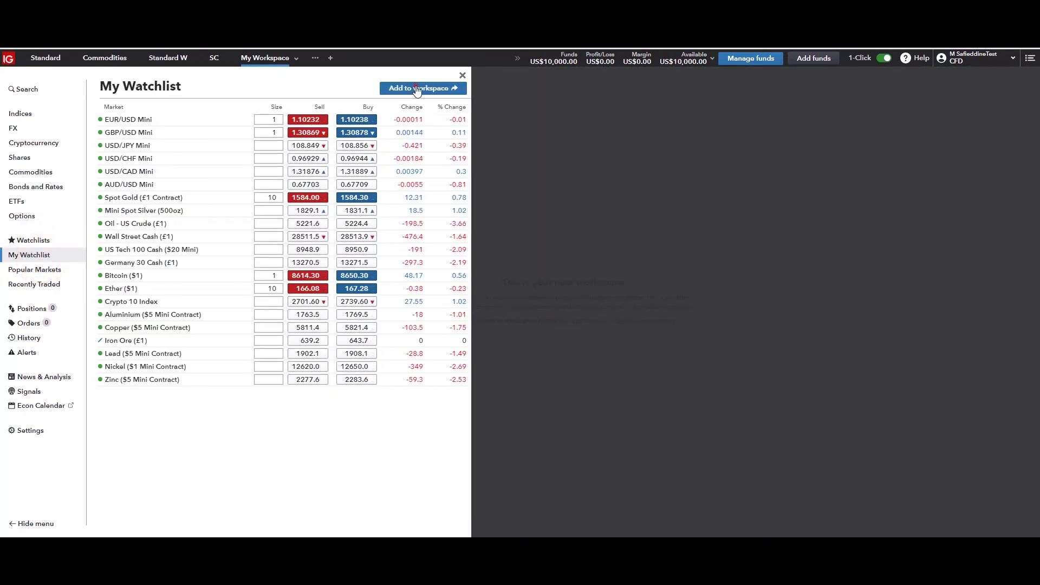
left_click(416, 88)
left_click(580, 117)
left_click_drag(569, 117, 189, 69)
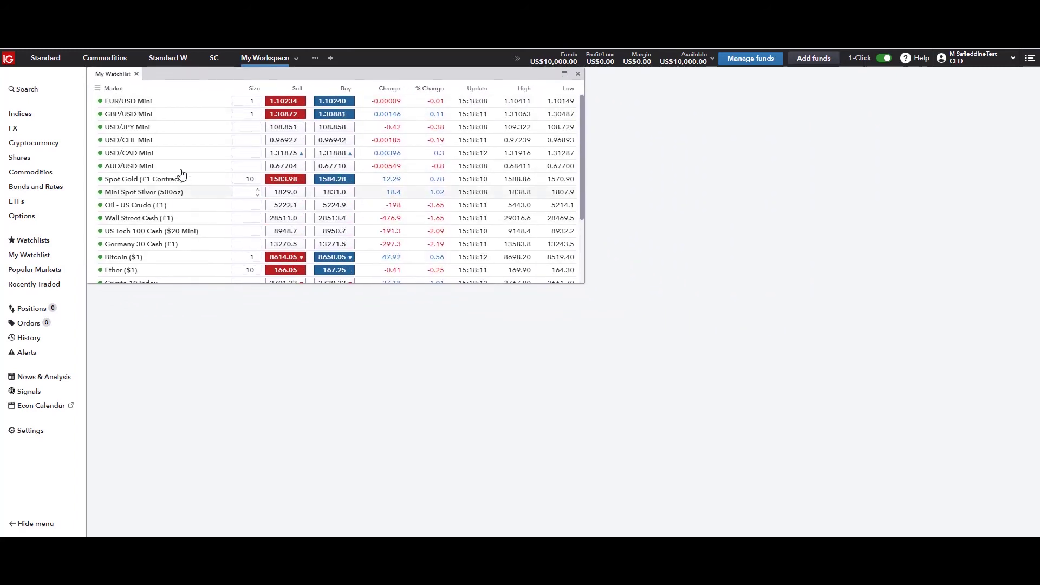
left_click(577, 76)
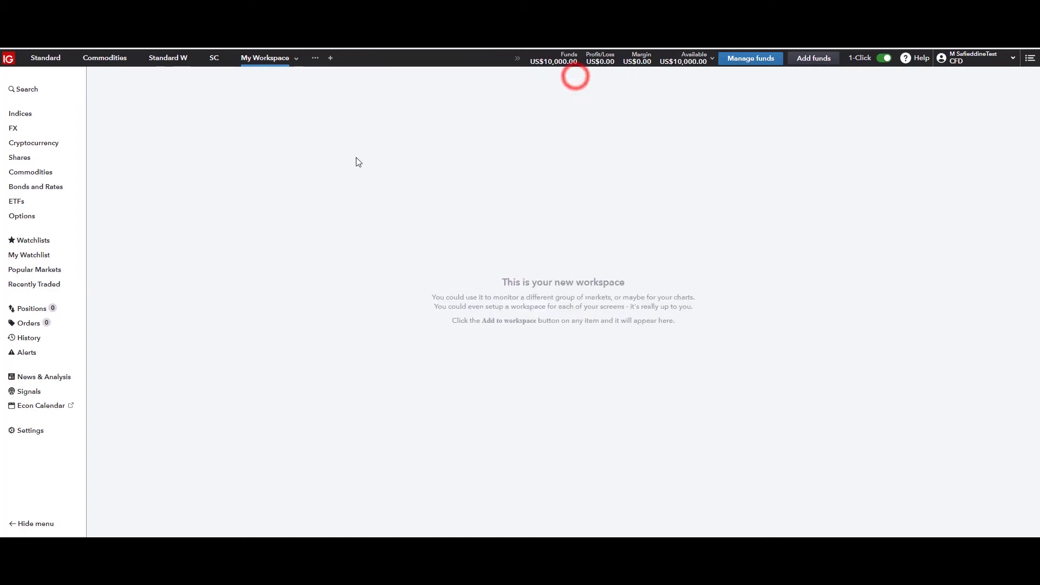
Add the EUR/USD chart from the FX market list to the workspace and move it to the middle of the workspace.
left_click(63, 129)
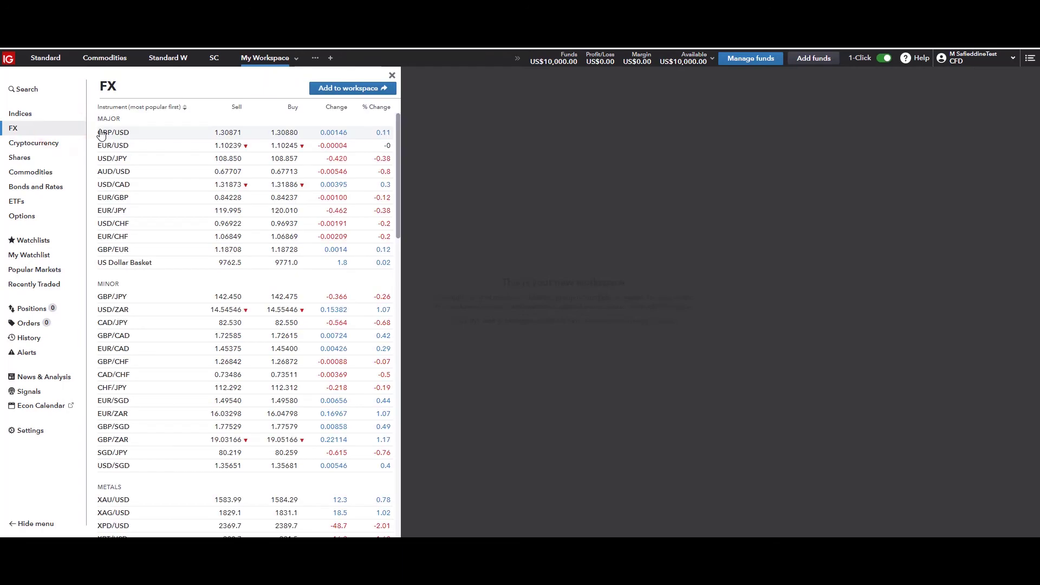
left_click(111, 145)
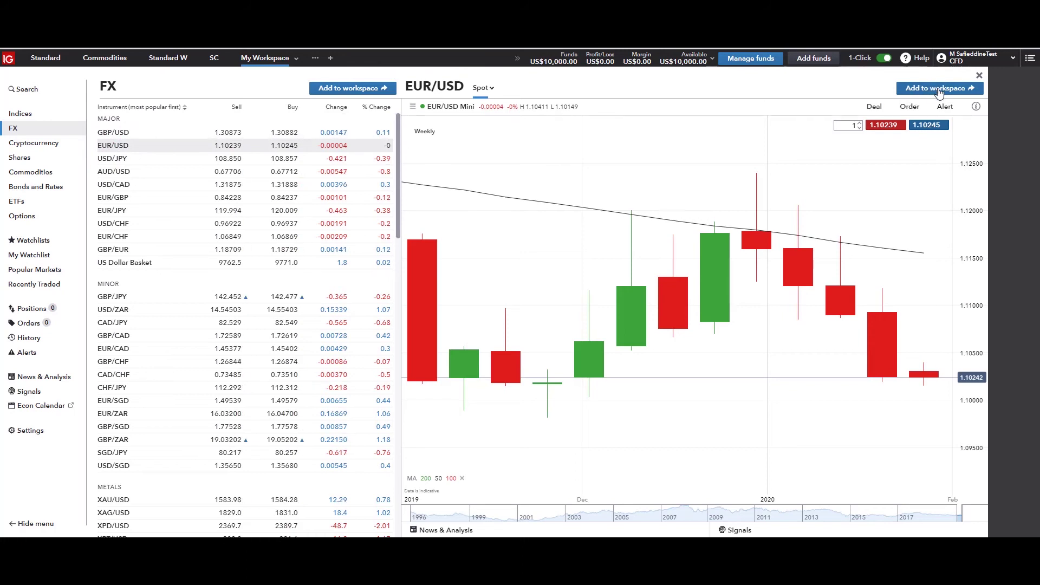
left_click(937, 89)
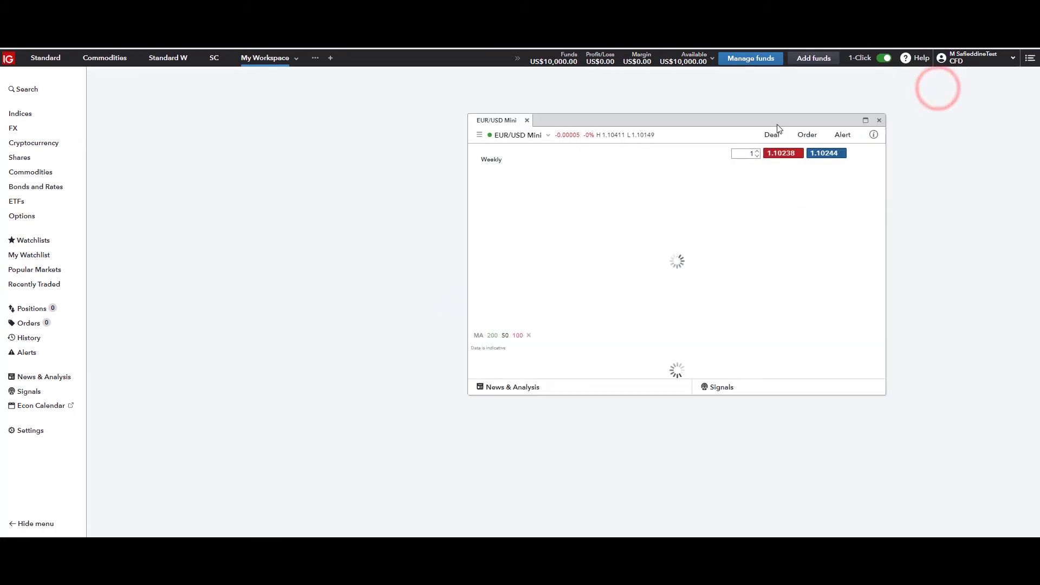
left_click(743, 122)
left_click_drag(744, 123, 561, 194)
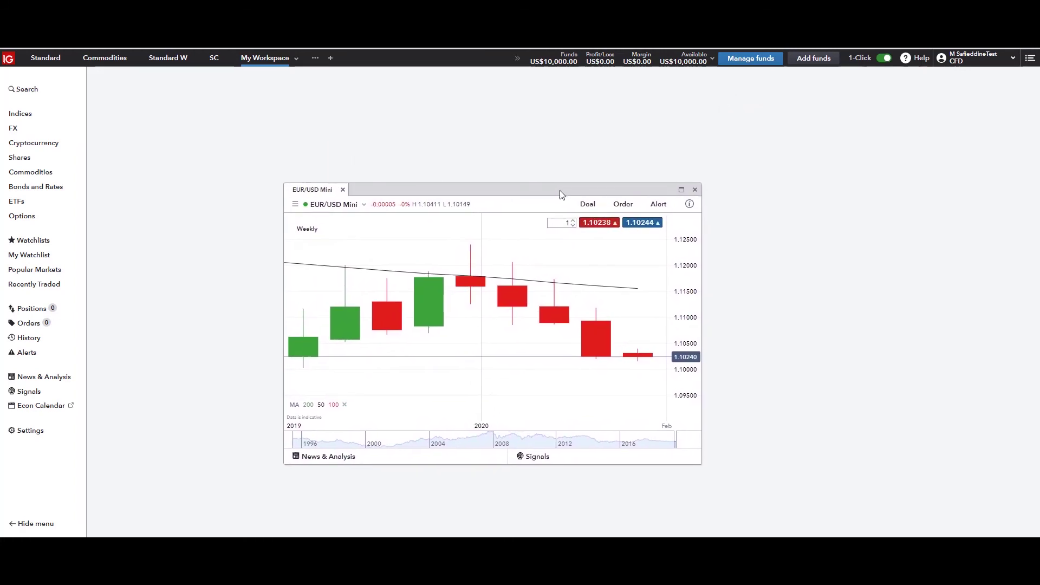
Maximise the EUR/USD Mini chart window, restore its size, and close it.
left_click(681, 189)
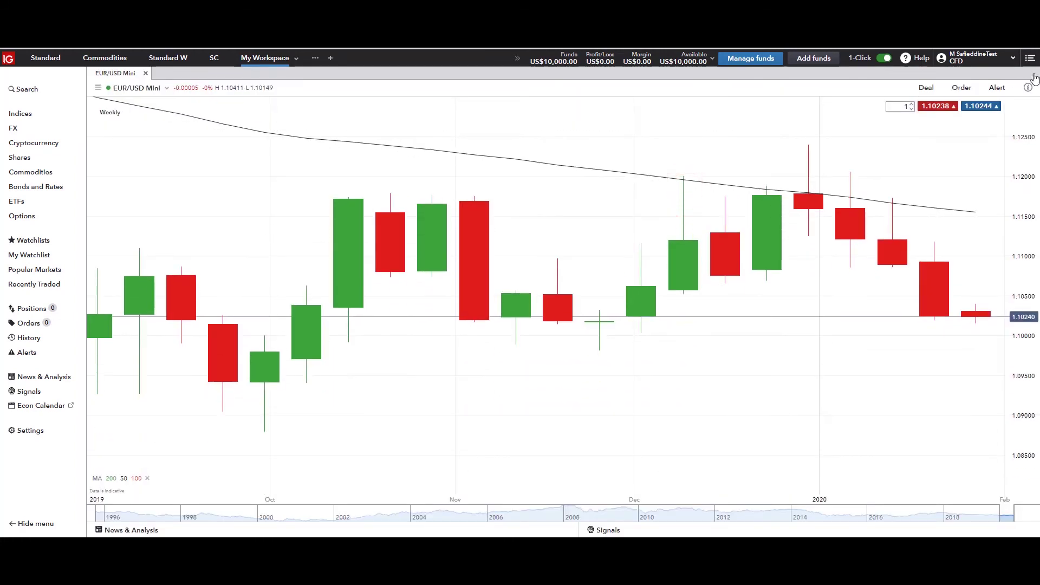
left_click(1032, 76)
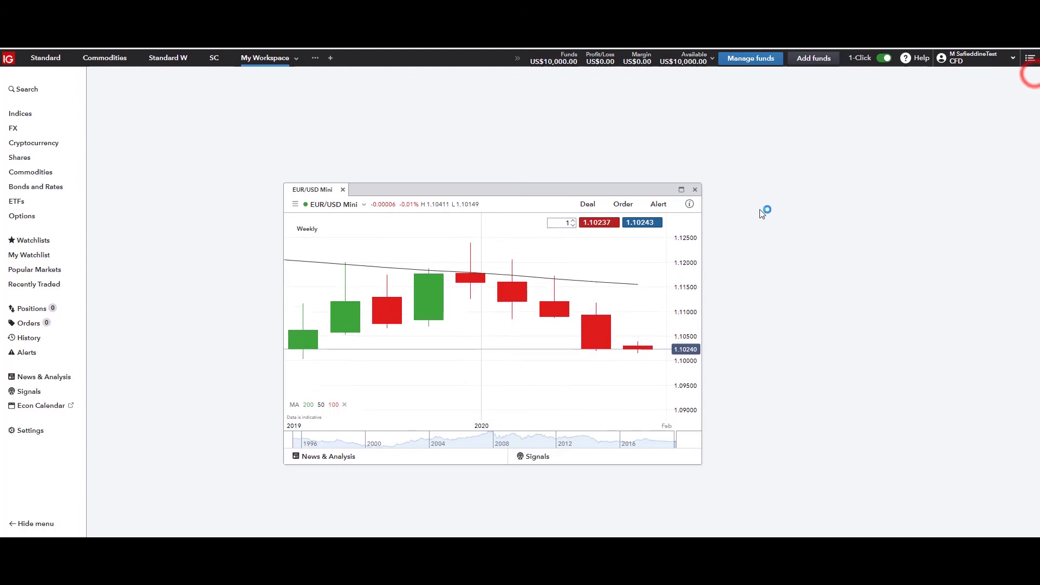
left_click(693, 190)
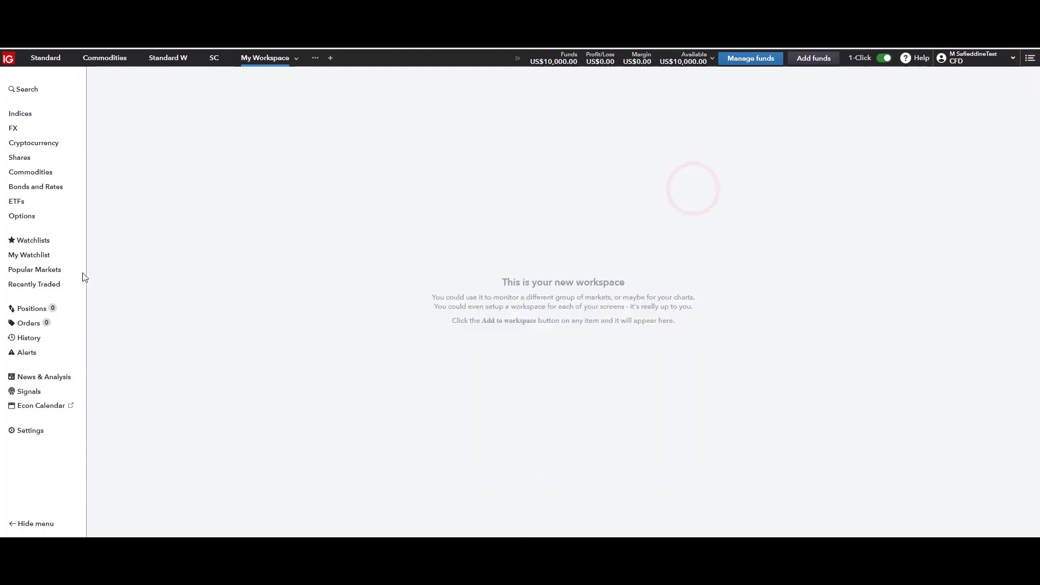
Review the Popular Markets and Recently Traded lists and the account's positions, orders, history and alerts.
left_click(62, 273)
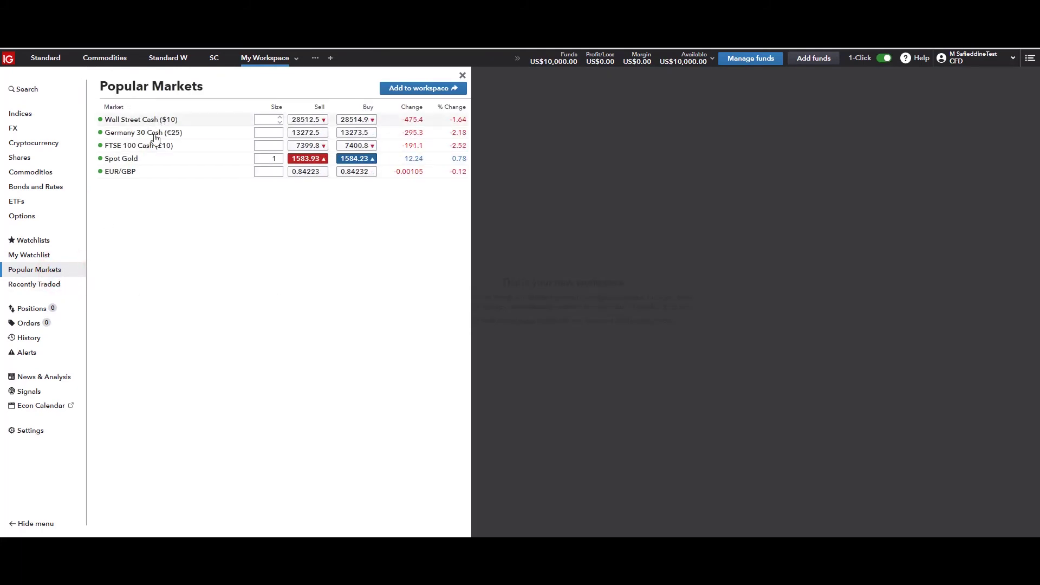
left_click(58, 288)
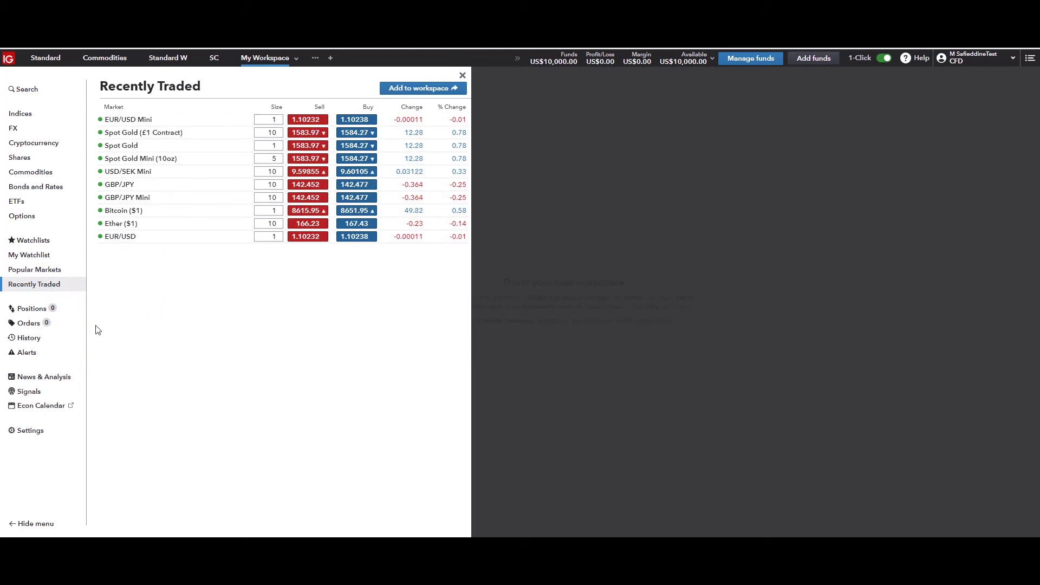
left_click(65, 309)
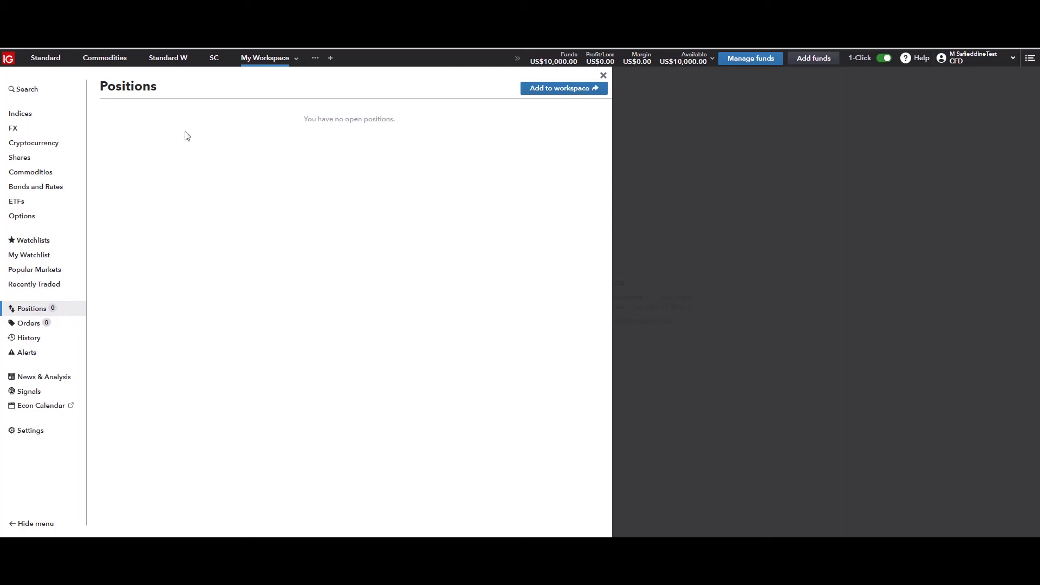
left_click(72, 324)
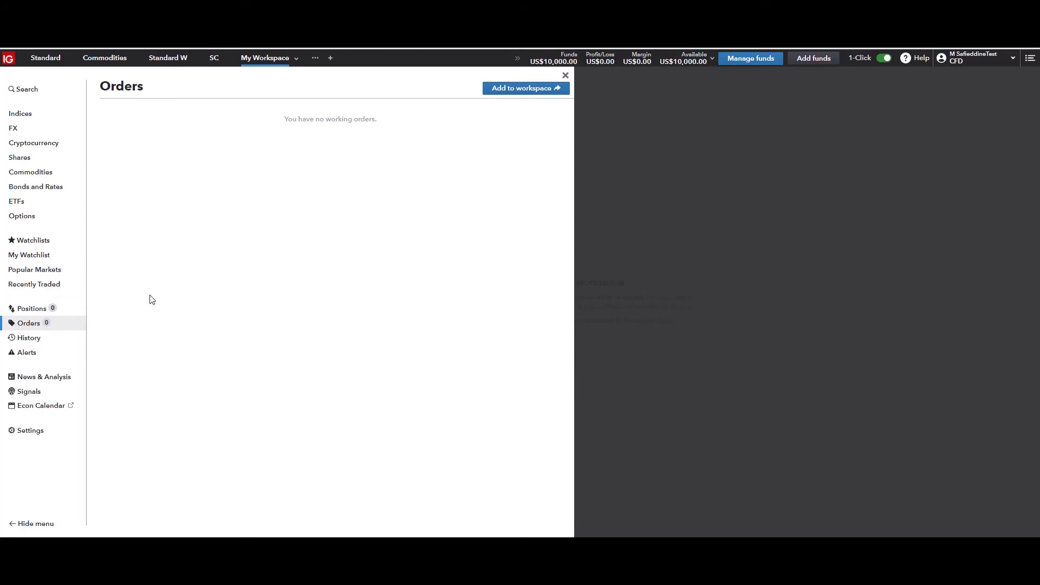
left_click(68, 340)
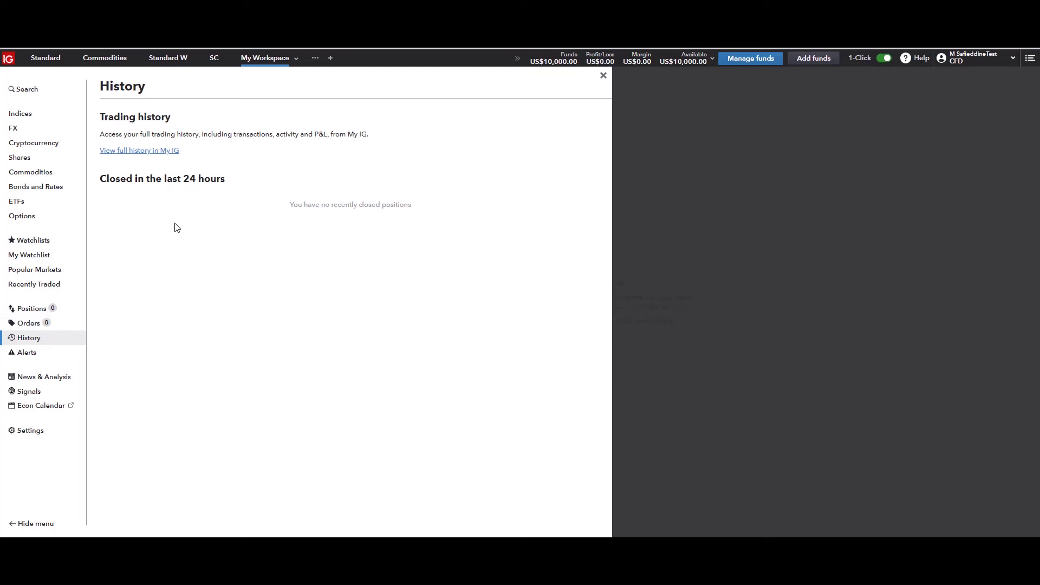
left_click(69, 355)
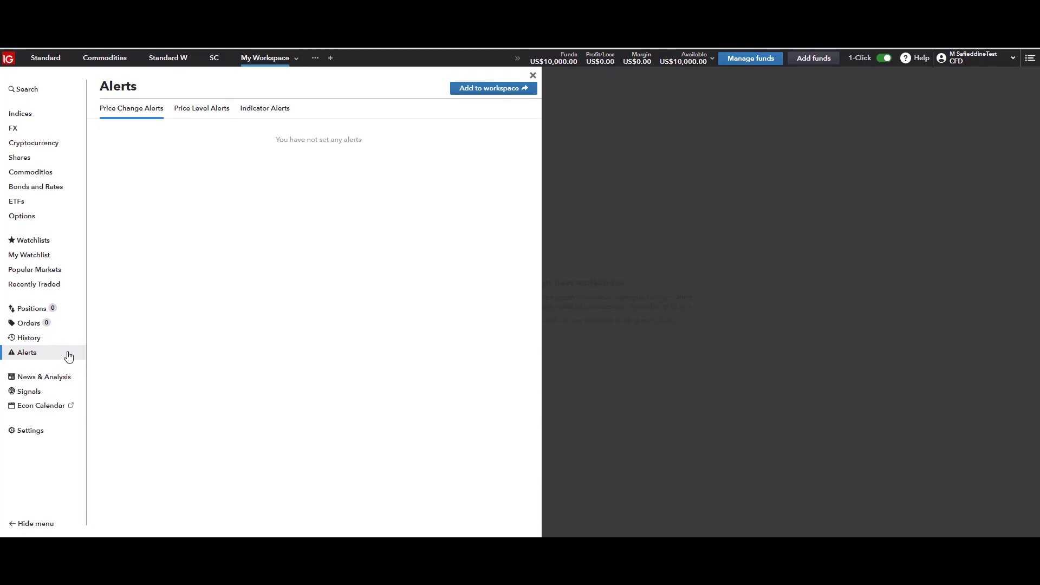
Browse the Top News and Analysis sections of News & Analysis.
left_click(62, 384)
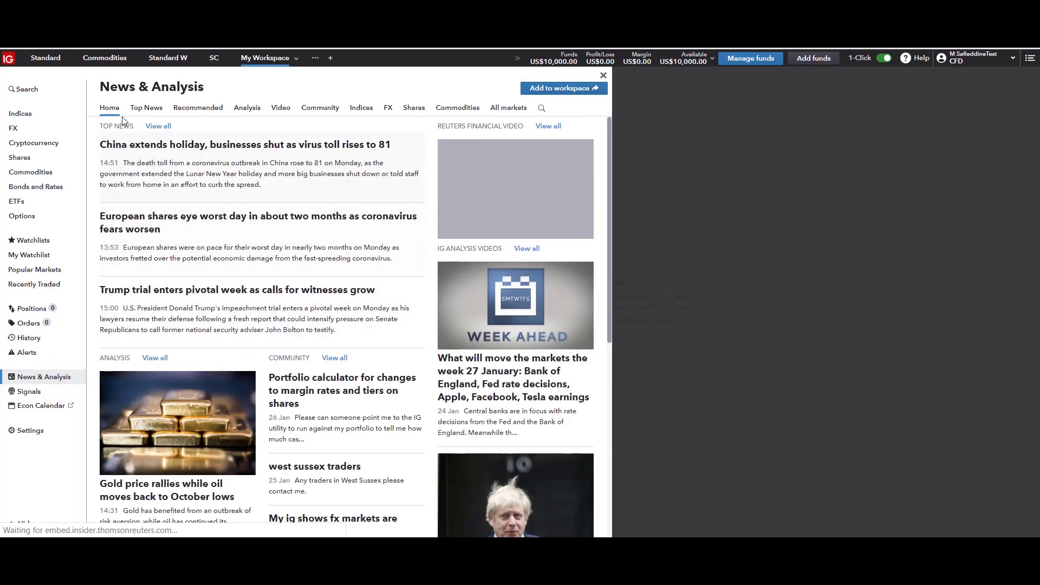
left_click(143, 110)
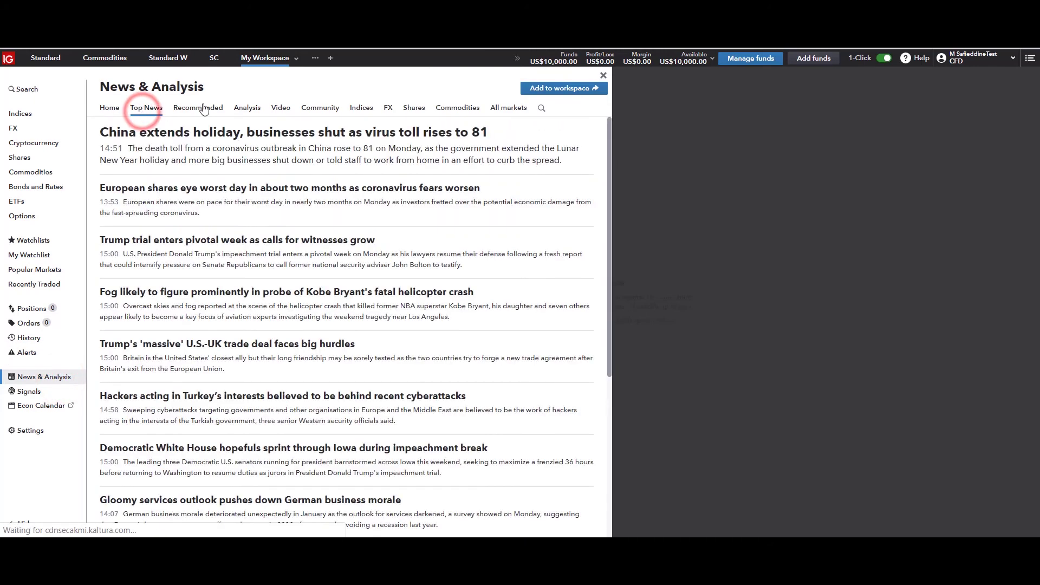
left_click(243, 108)
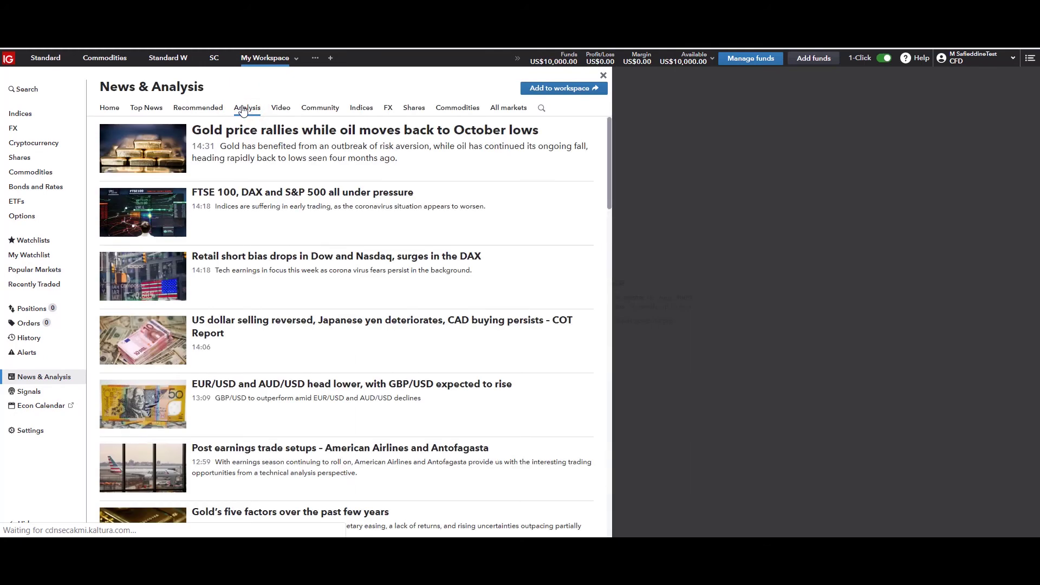
Review the trading signals list and look through the economic calendar's macroeconomic events.
left_click(54, 395)
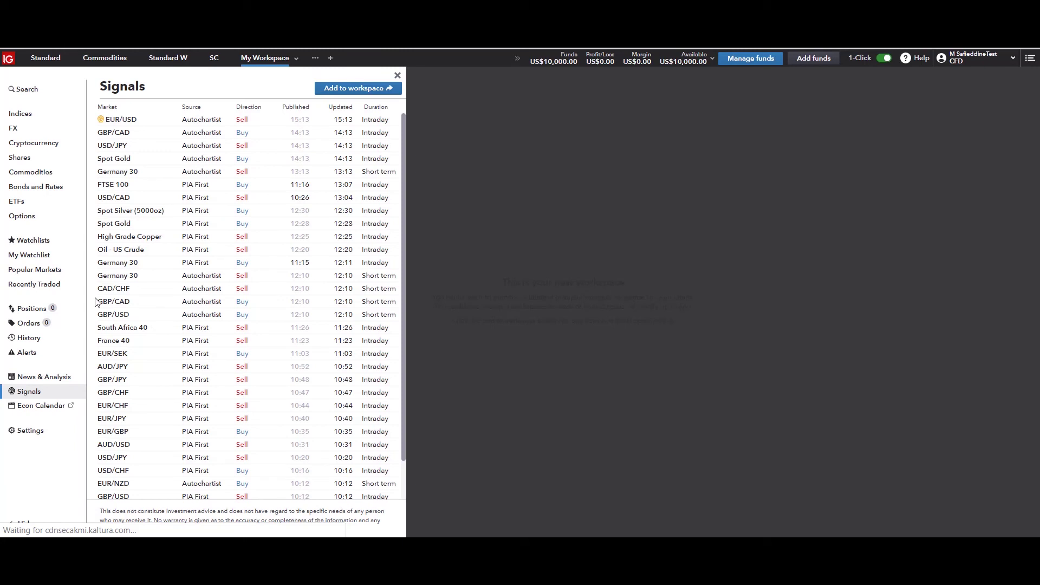
left_click(53, 409)
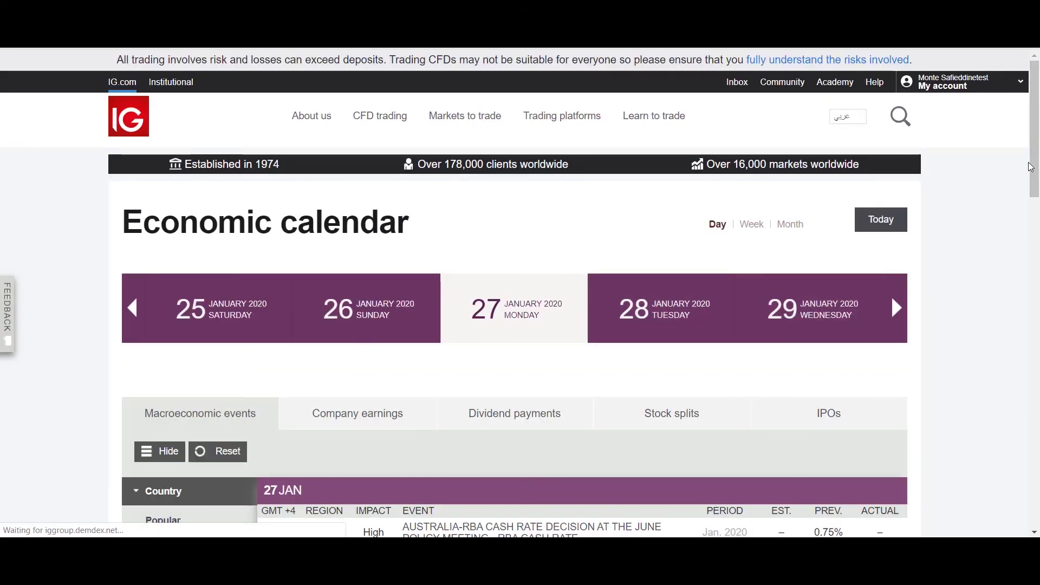
left_click_drag(1034, 161, 1035, 279)
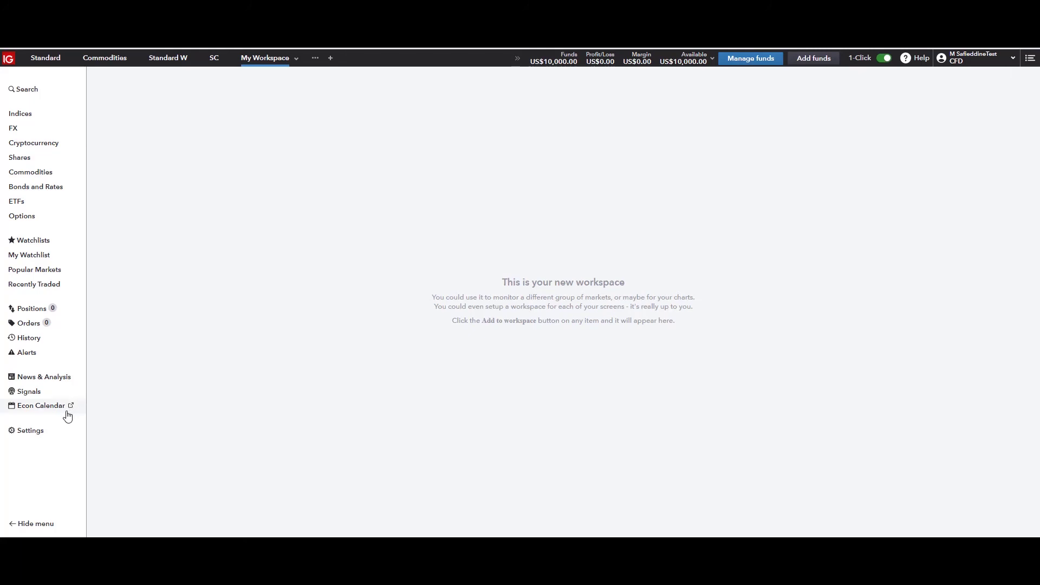
Set the platform theme to Dark and check its look on the GBP/USD chart from the FX list.
left_click(30, 431)
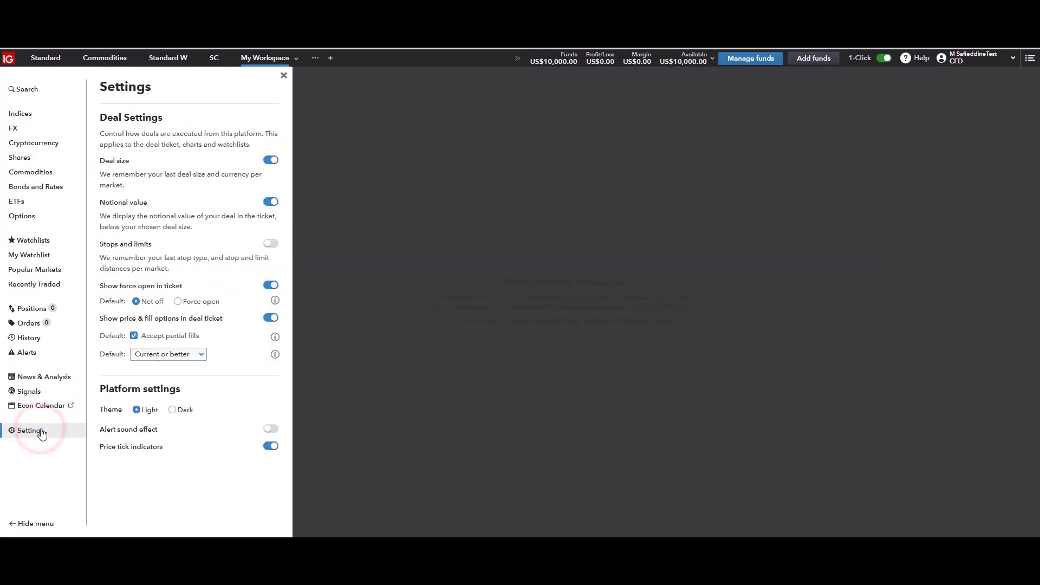
left_click(179, 413)
left_click(307, 391)
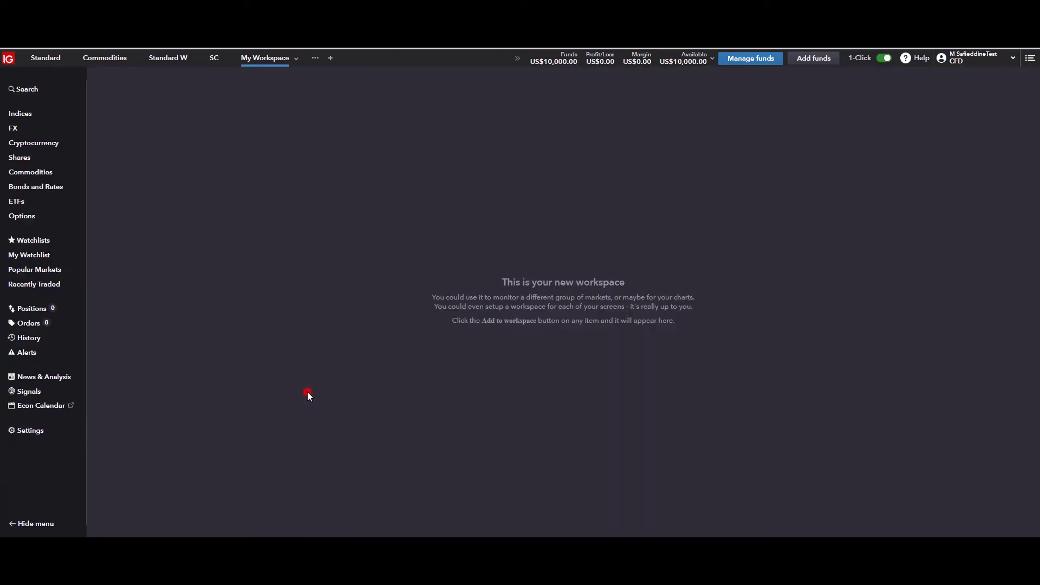
left_click(65, 129)
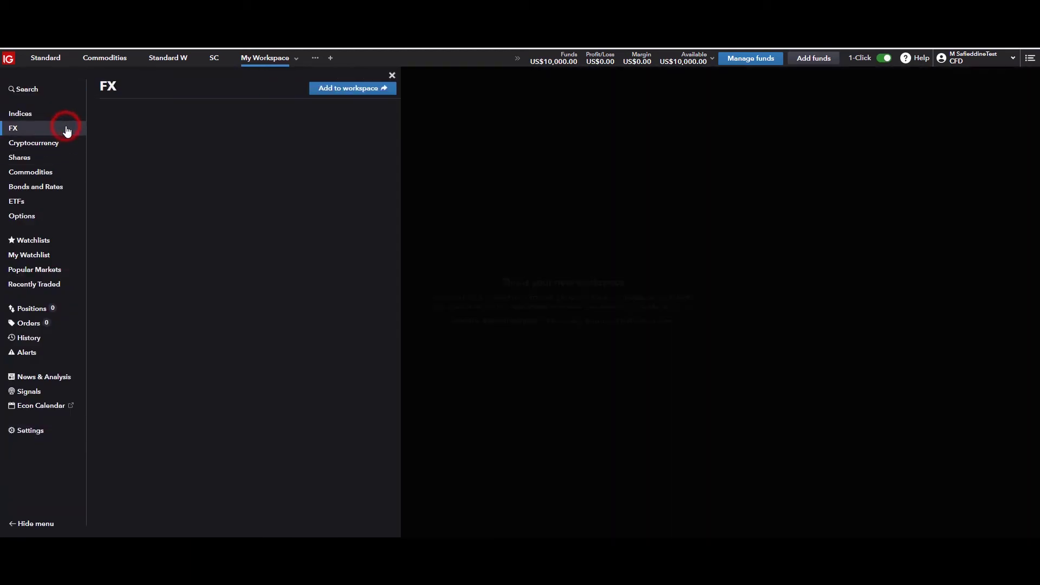
left_click(115, 132)
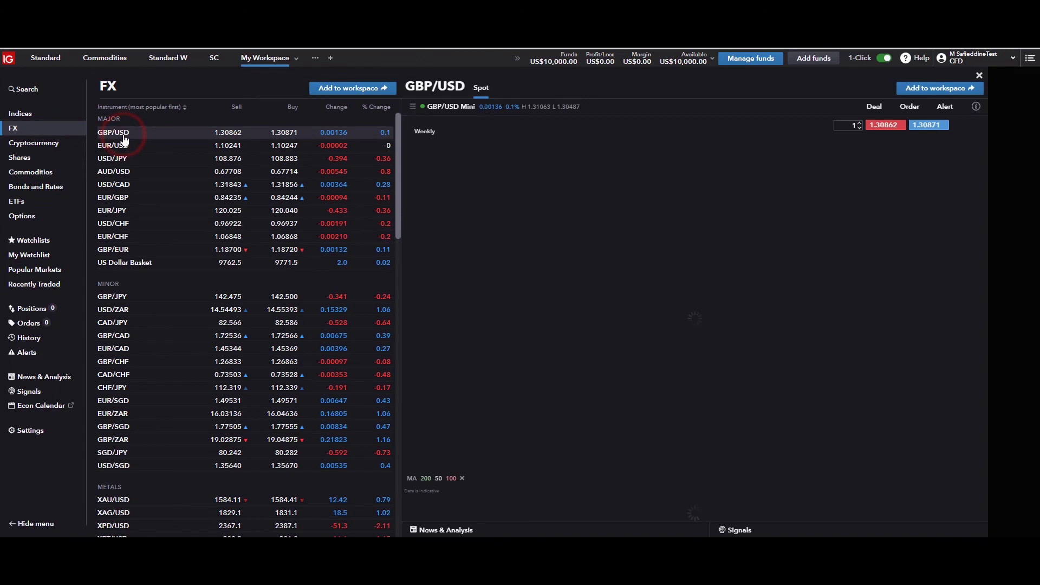
Set the platform theme back to Light and close the settings.
left_click(65, 431)
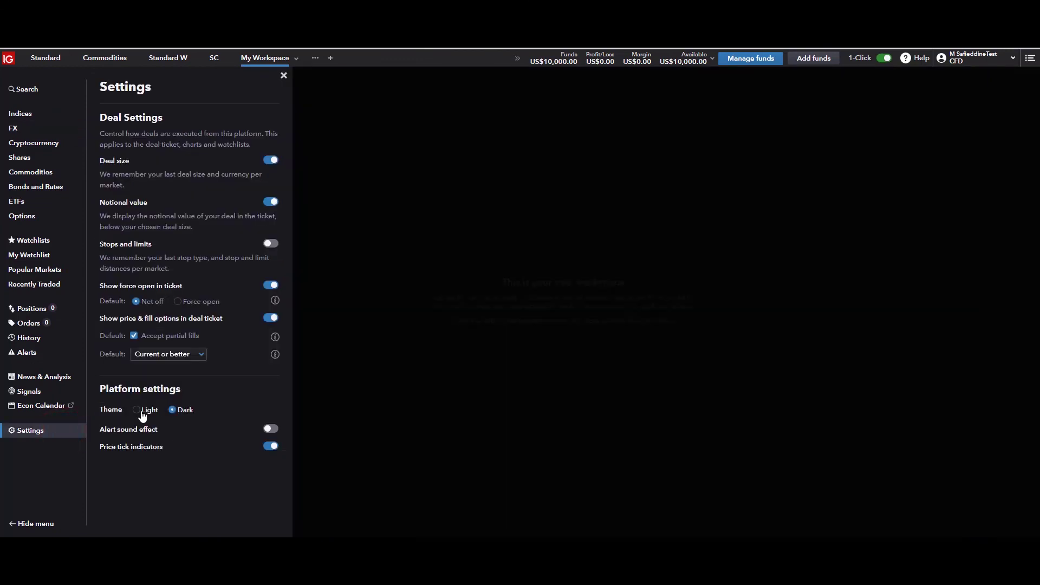
left_click(142, 414)
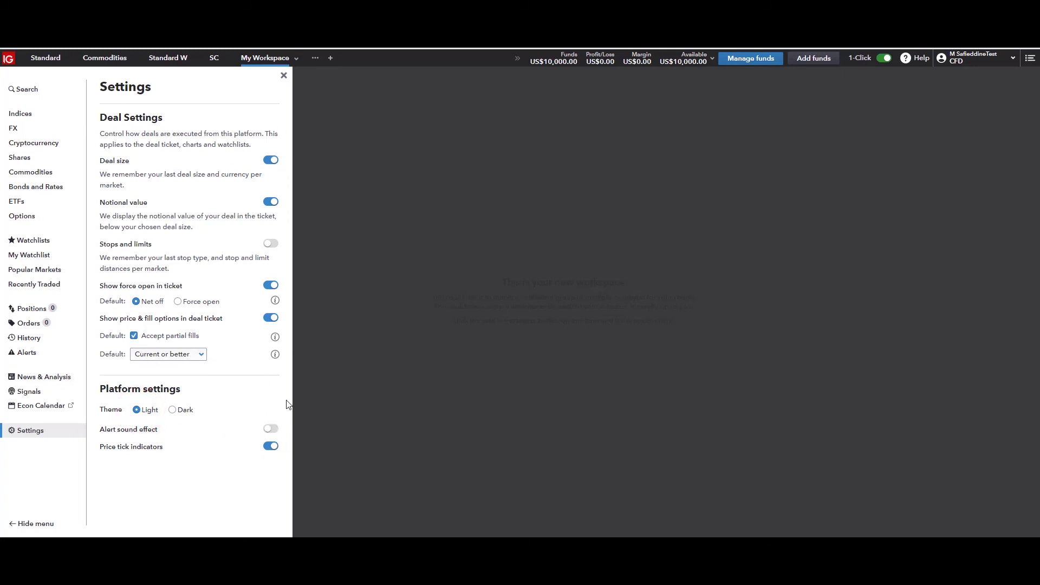
left_click(344, 335)
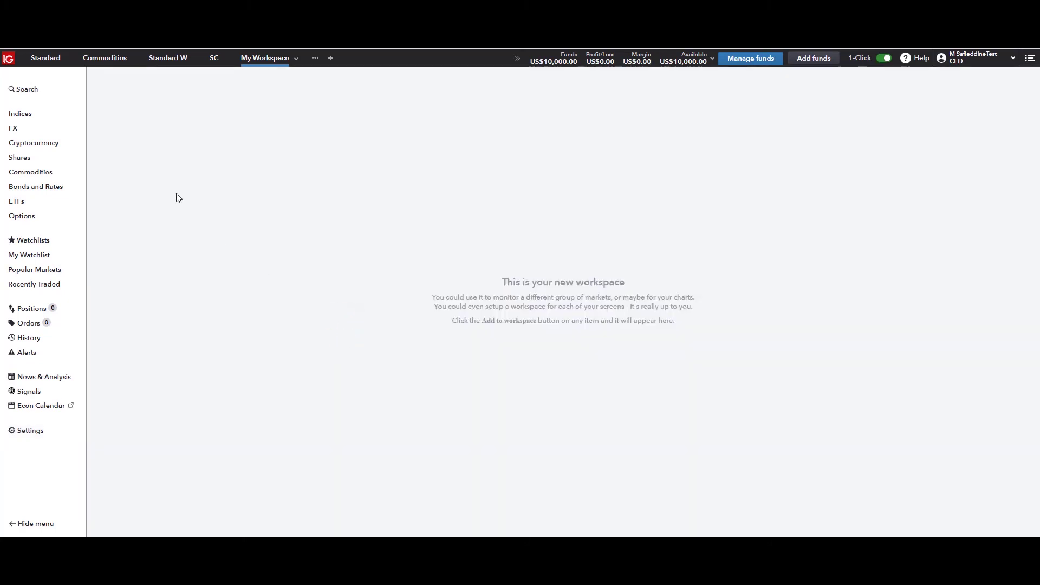
Open the EUR/USD chart from the FX market list and add it to the workspace.
left_click(67, 140)
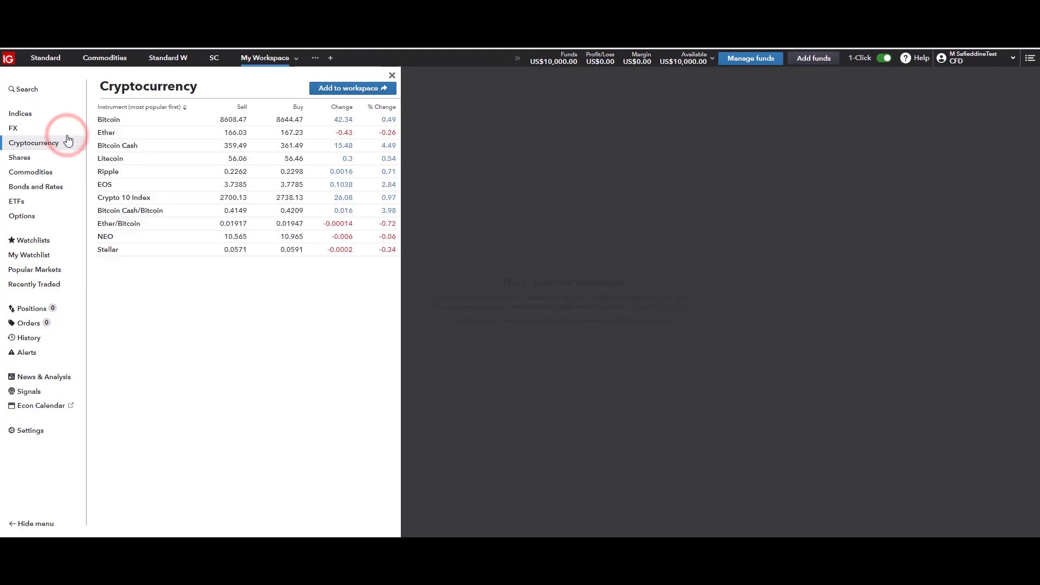
left_click(65, 132)
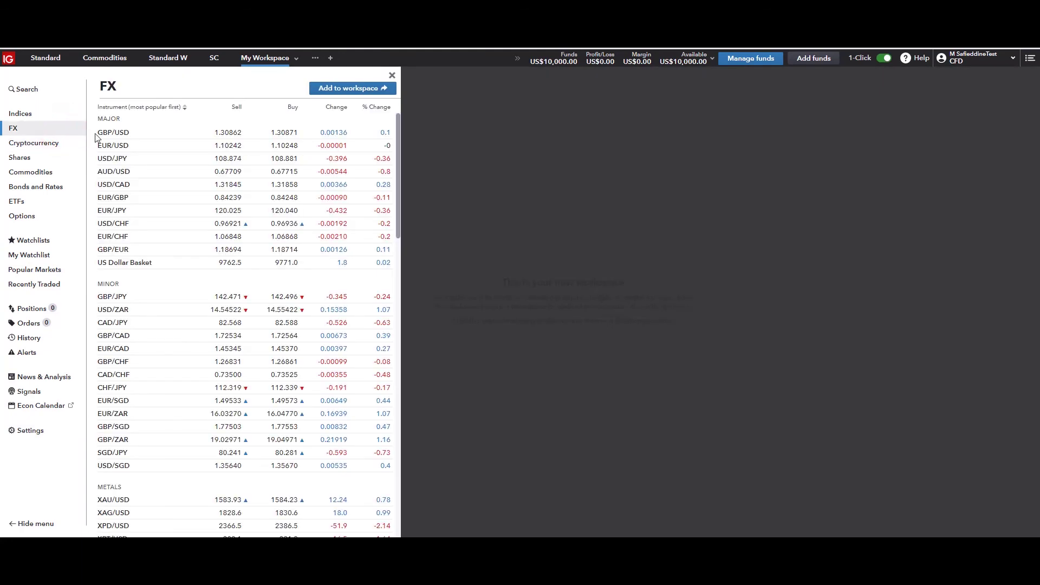
left_click(114, 146)
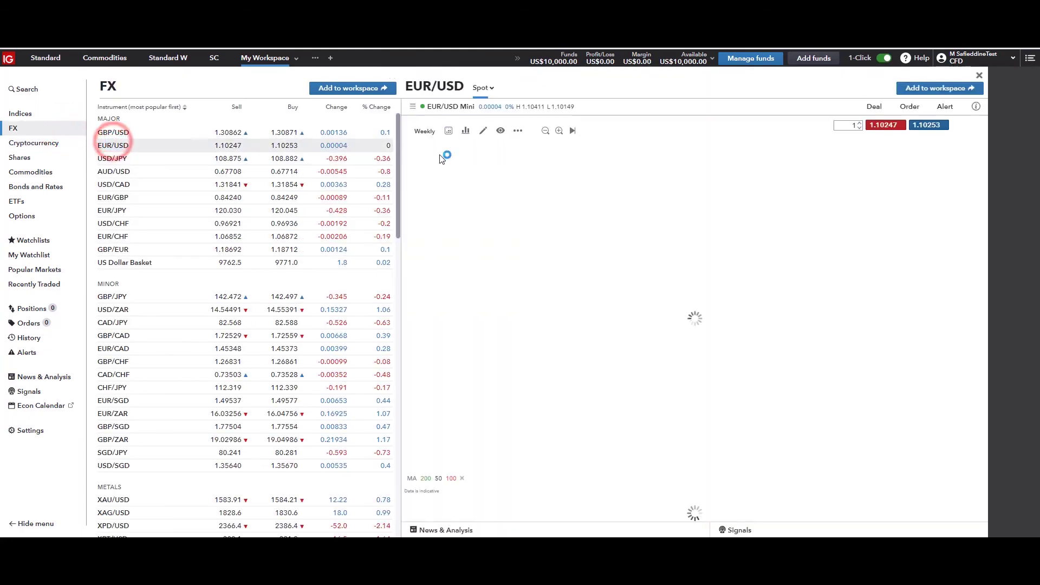
left_click(904, 94)
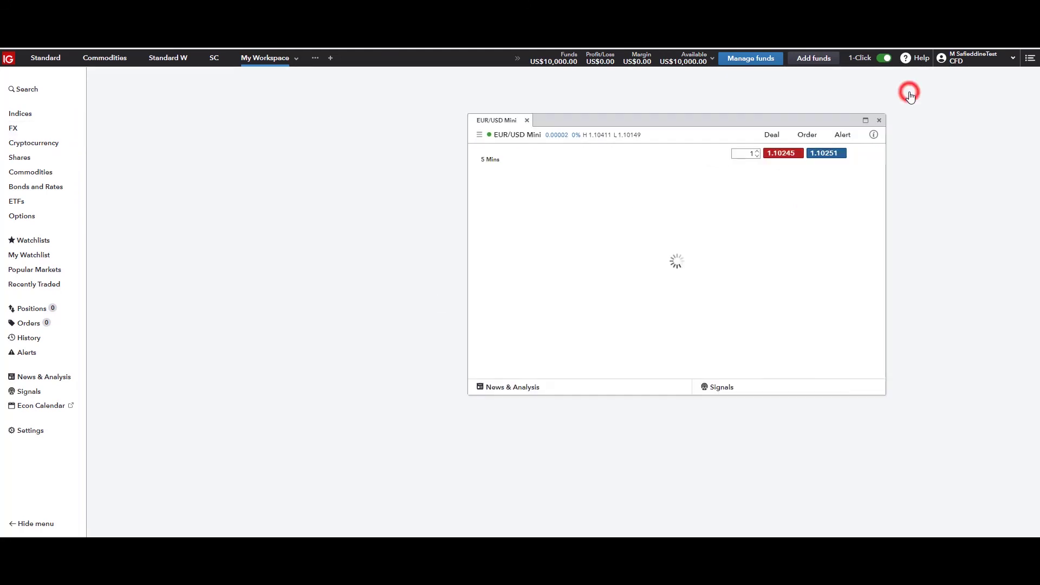
Maximise the EUR/USD Mini chart, restore its size, and place it in the workspace's upper-left corner.
left_click(863, 120)
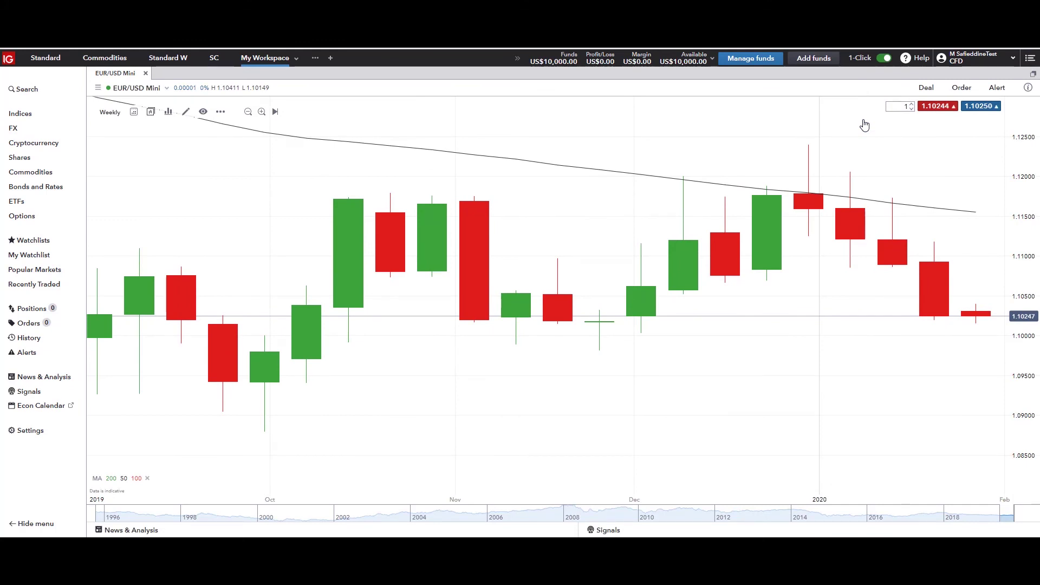
left_click(1033, 73)
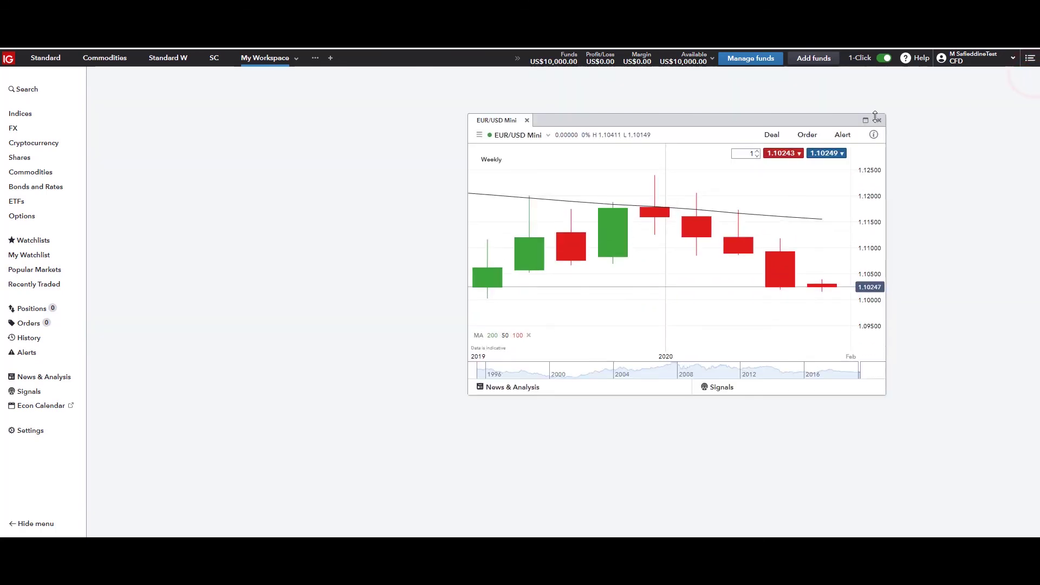
left_click_drag(793, 123, 410, 80)
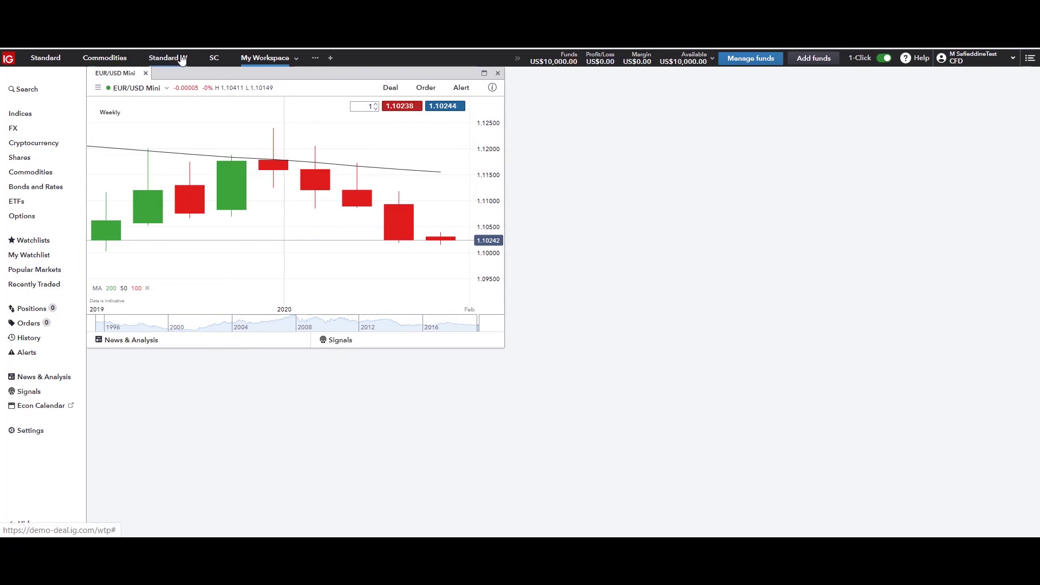
View the chart layouts of the saved SC and Walkthrough workspaces.
left_click(215, 61)
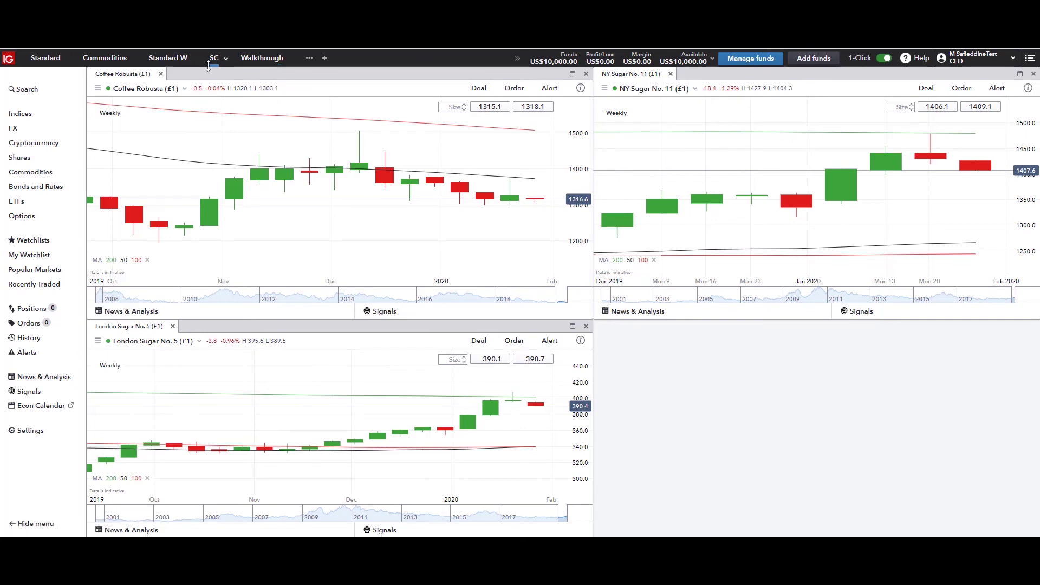
left_click(261, 59)
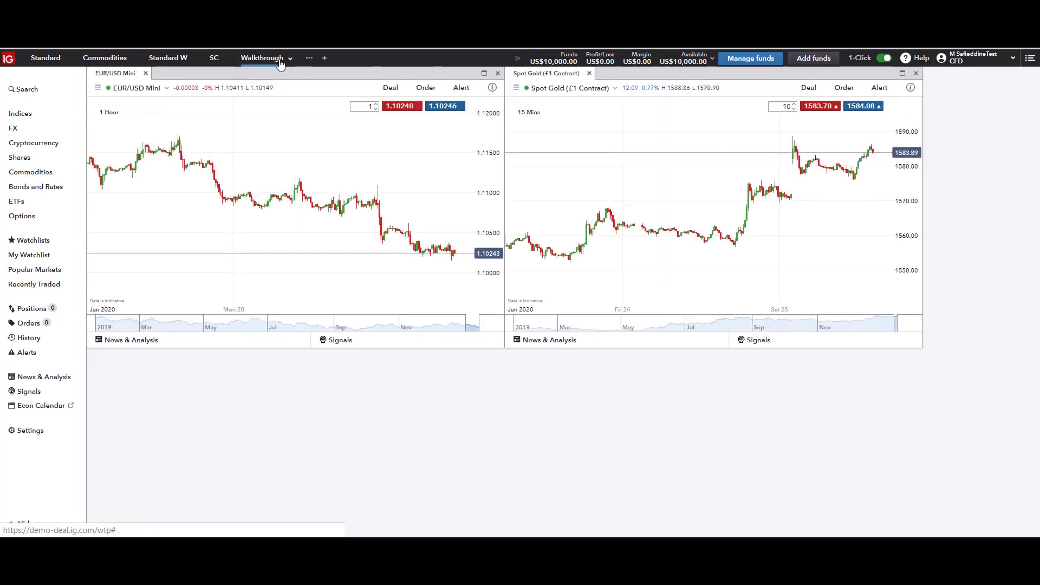
Starting from My Workspace, create a new blank workspace with its default name and delete it.
left_click(309, 58)
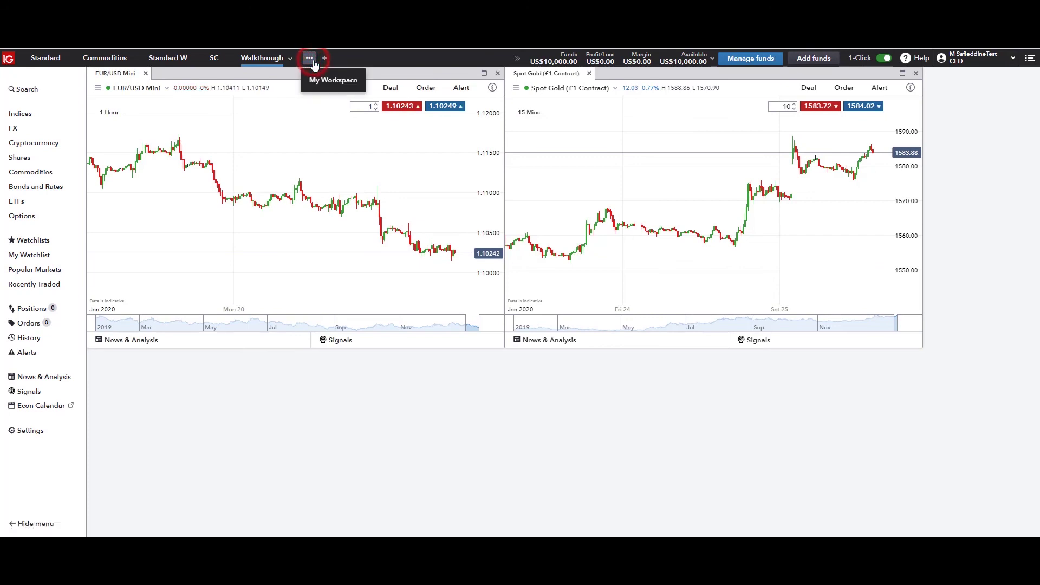
left_click(326, 82)
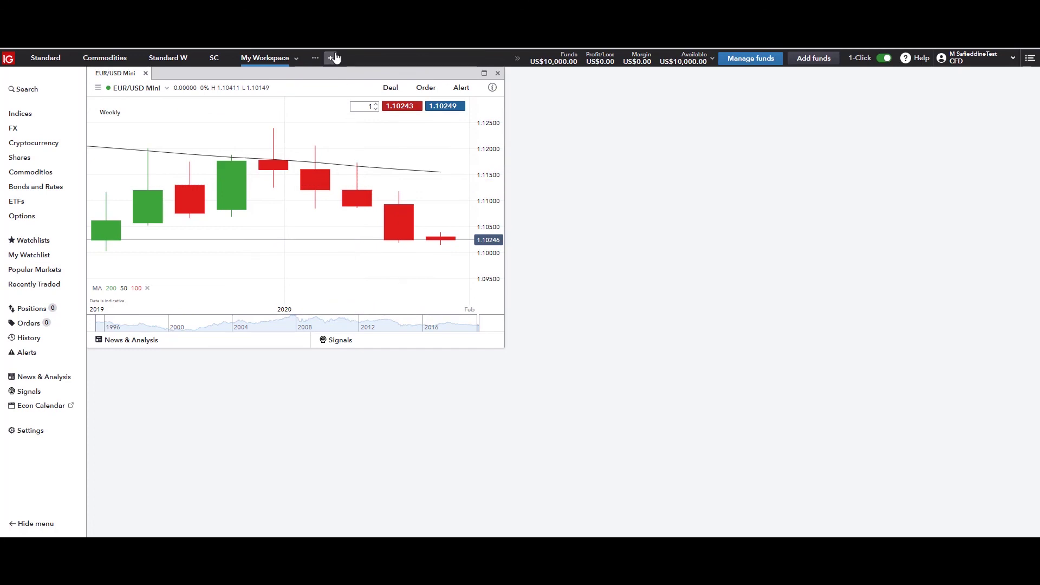
left_click(334, 56)
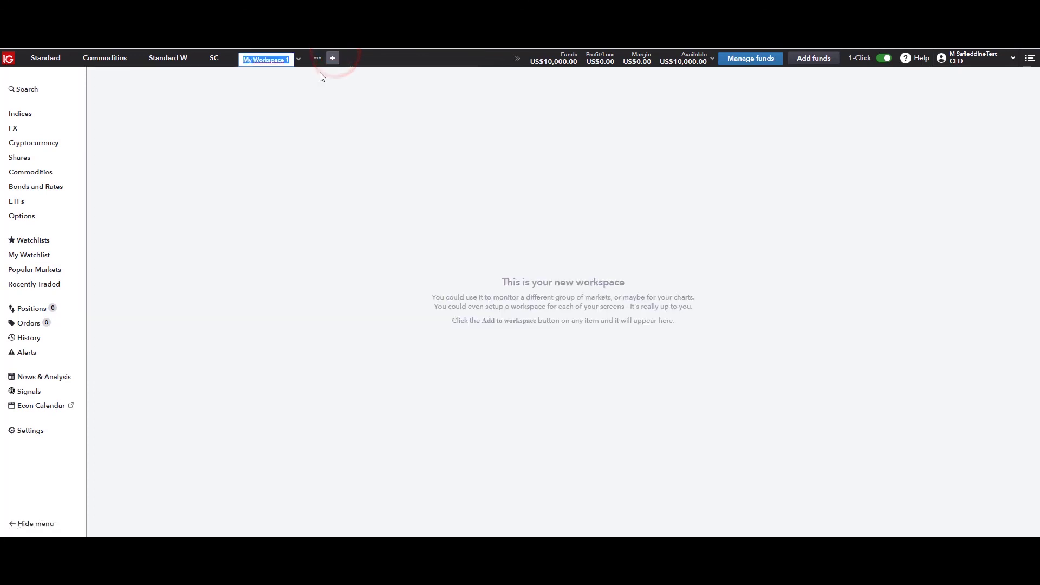
left_click(309, 100)
left_click(301, 59)
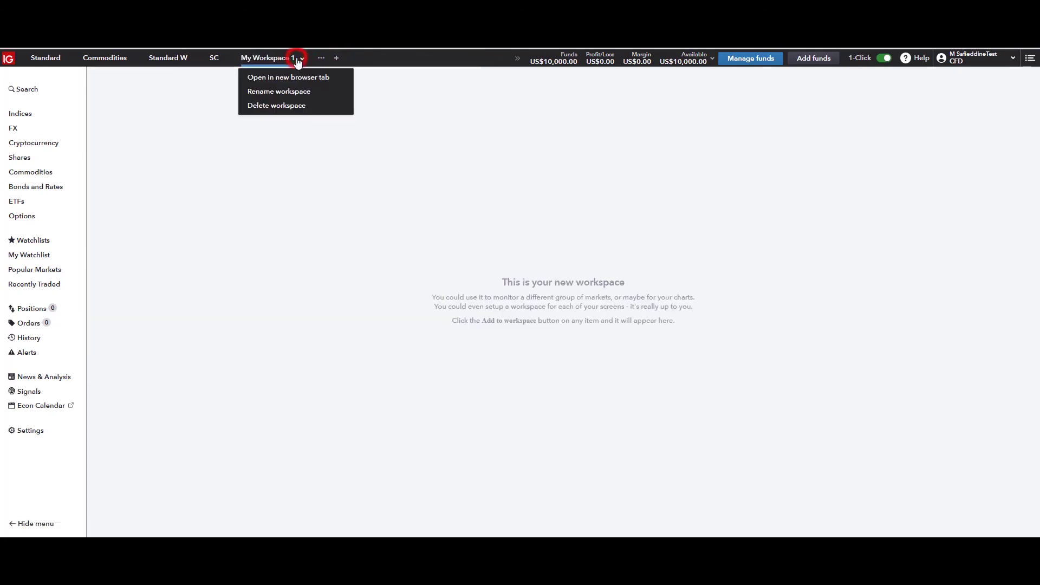
left_click(299, 106)
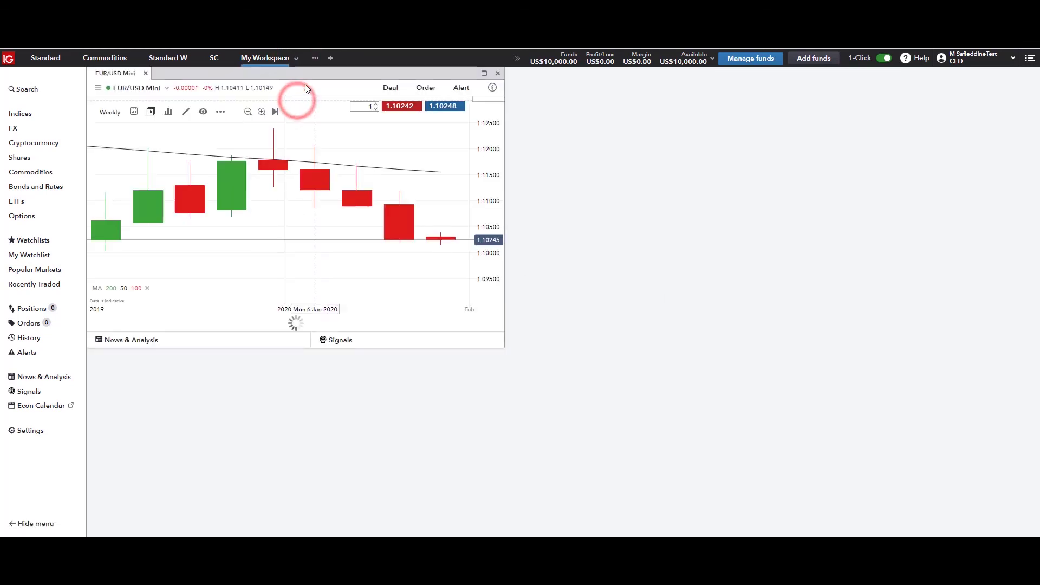
Return to the Walkthrough workspace with the EUR/USD Mini and Spot Gold charts and delete that workspace.
left_click(315, 59)
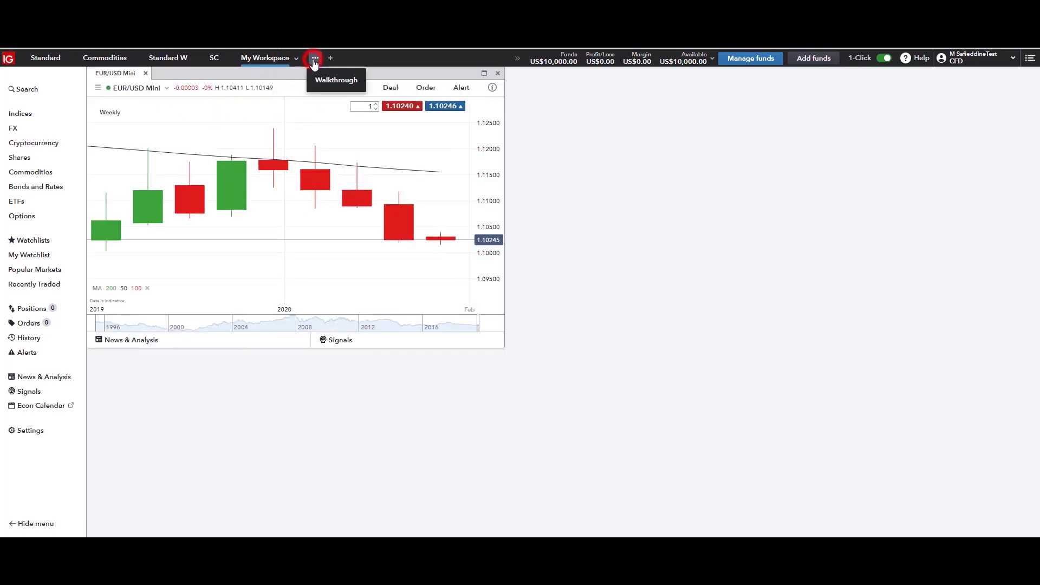
left_click(322, 80)
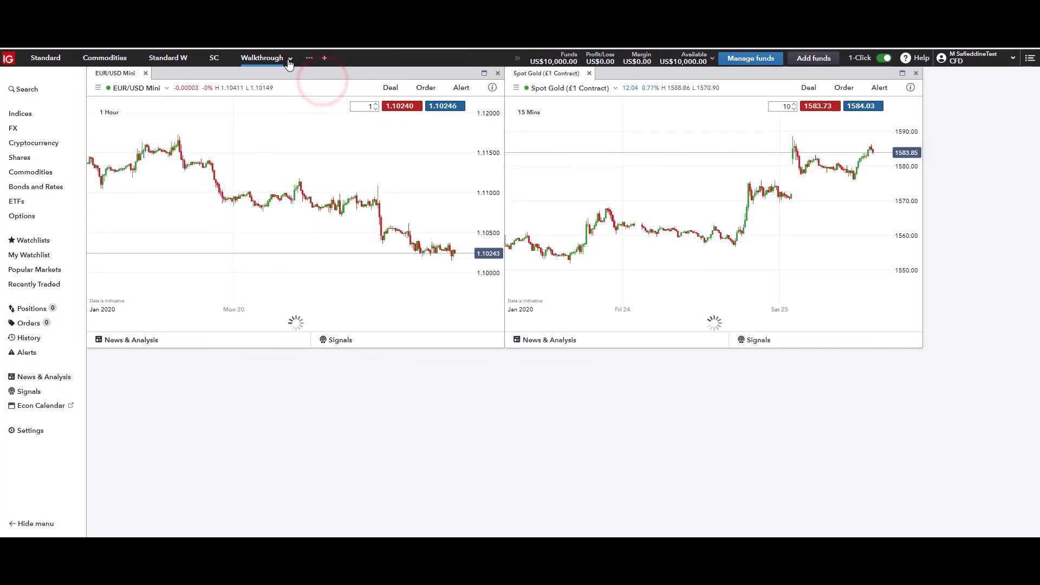
left_click(290, 58)
left_click(306, 107)
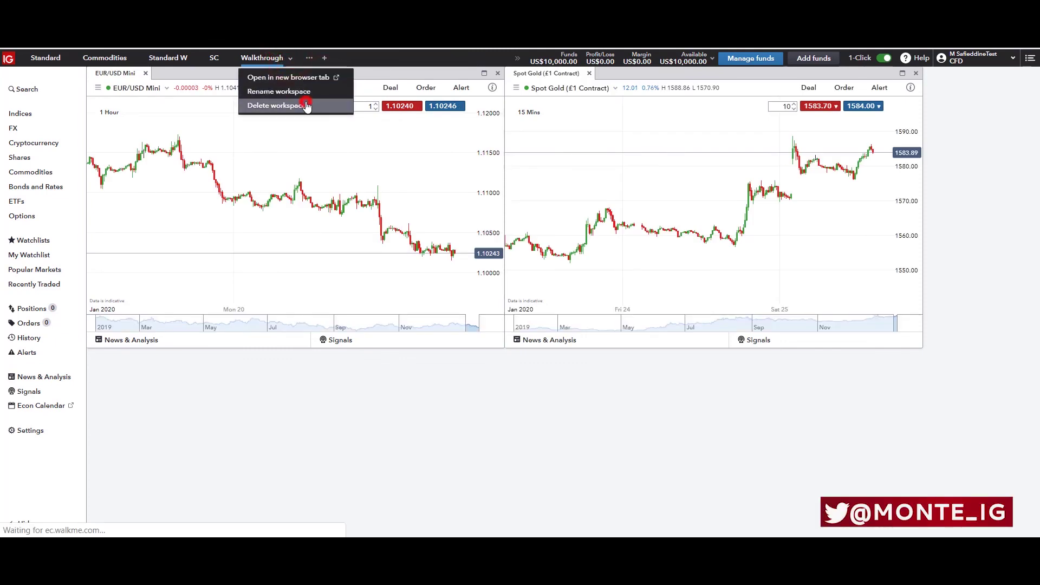